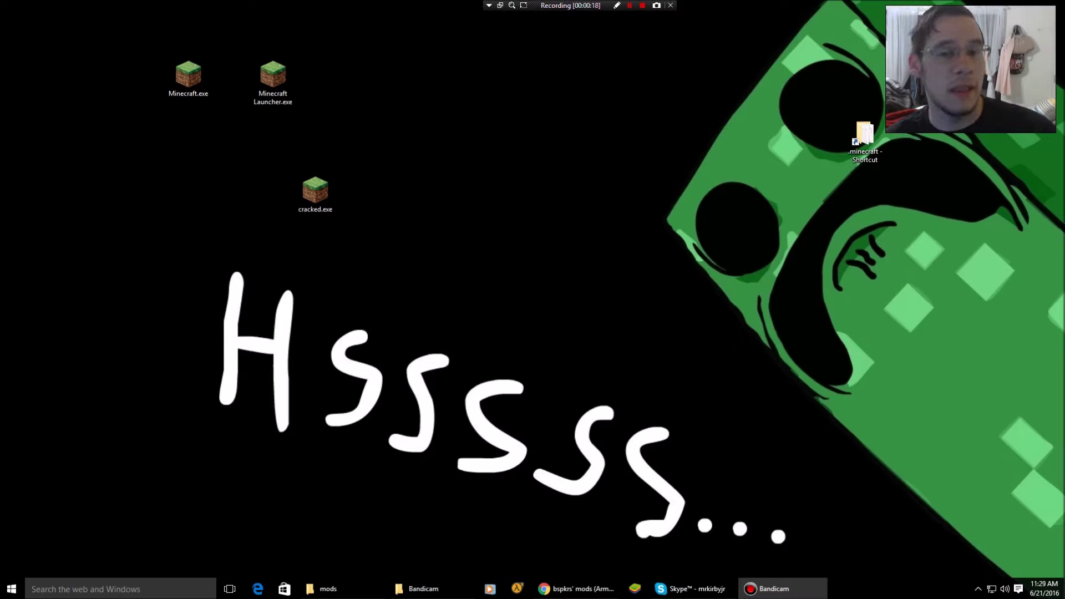
# Switch to Chrome with the Minecraft Forum thread on bspkrs' mods (ArmorStatusHUD, DirectionHUD, StatusEffectHUD)
pyautogui.moveTo(1064, 95); pyautogui.dragTo(620, 118)
pyautogui.doubleClick(620, 118)
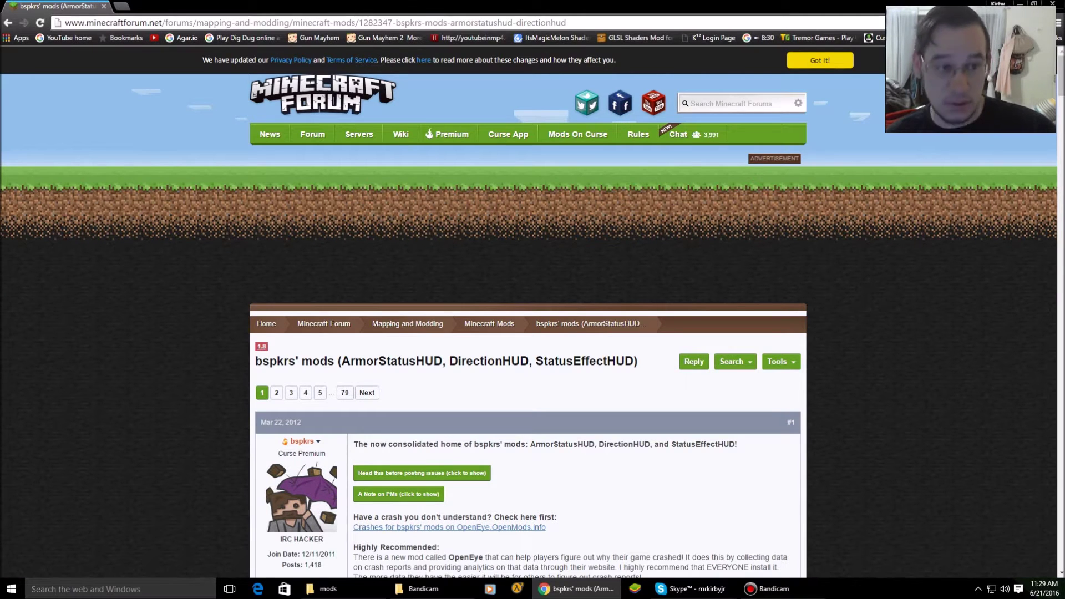
pyautogui.hotkey('ctrl', 'l')
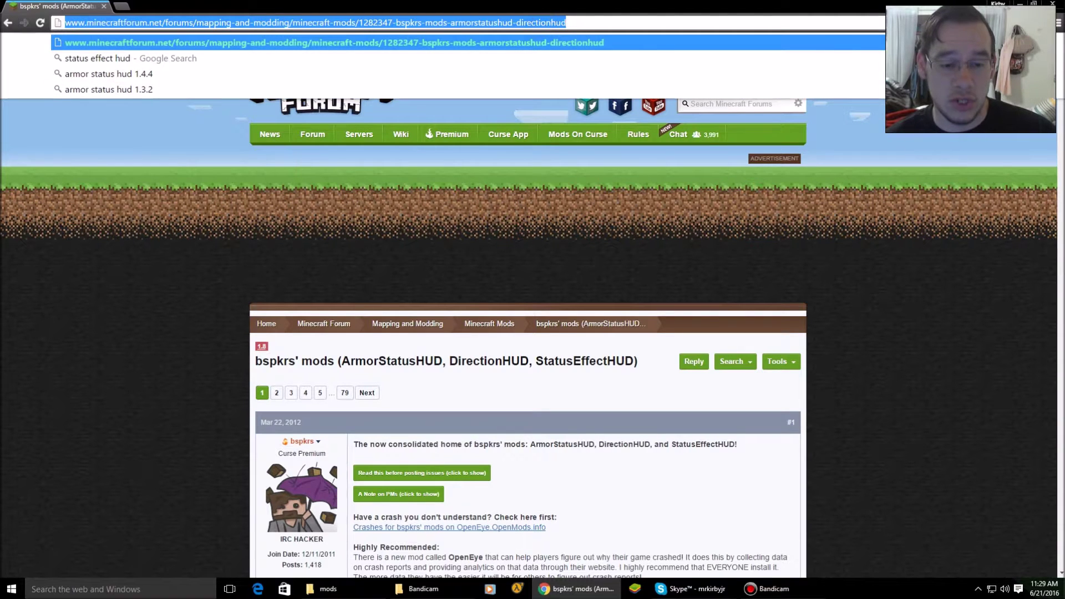
pyautogui.click(920, 342)
# Read through the thread's first post down to the bspkrsCore section and its installation requirement
pyautogui.scroll(-4, 920, 342)
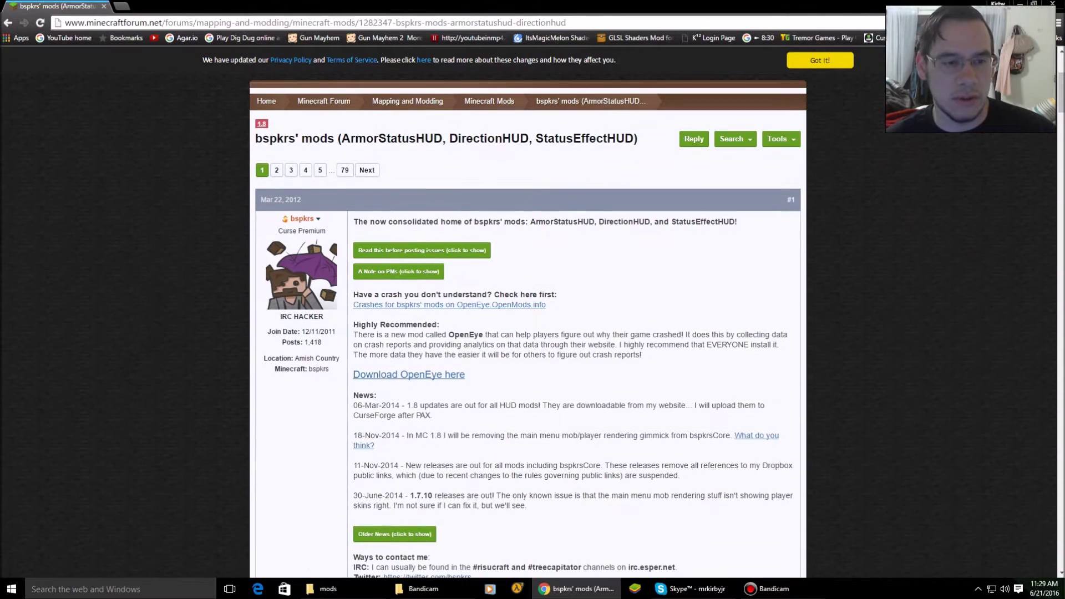
pyautogui.scroll(-2, 526, 333)
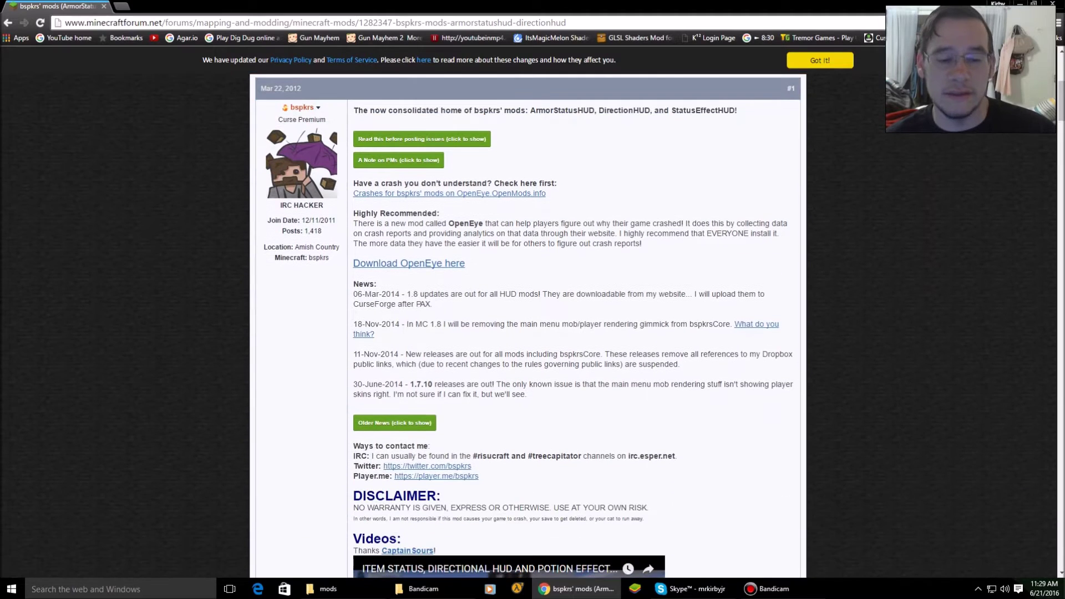
pyautogui.scroll(-6, 527, 333)
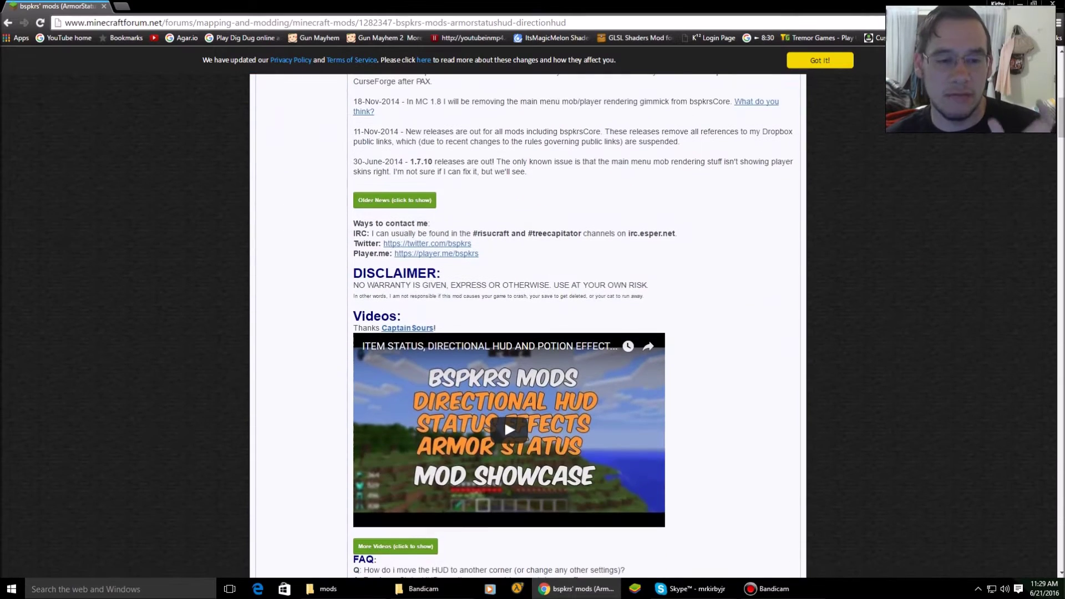
pyautogui.scroll(-1, 526, 332)
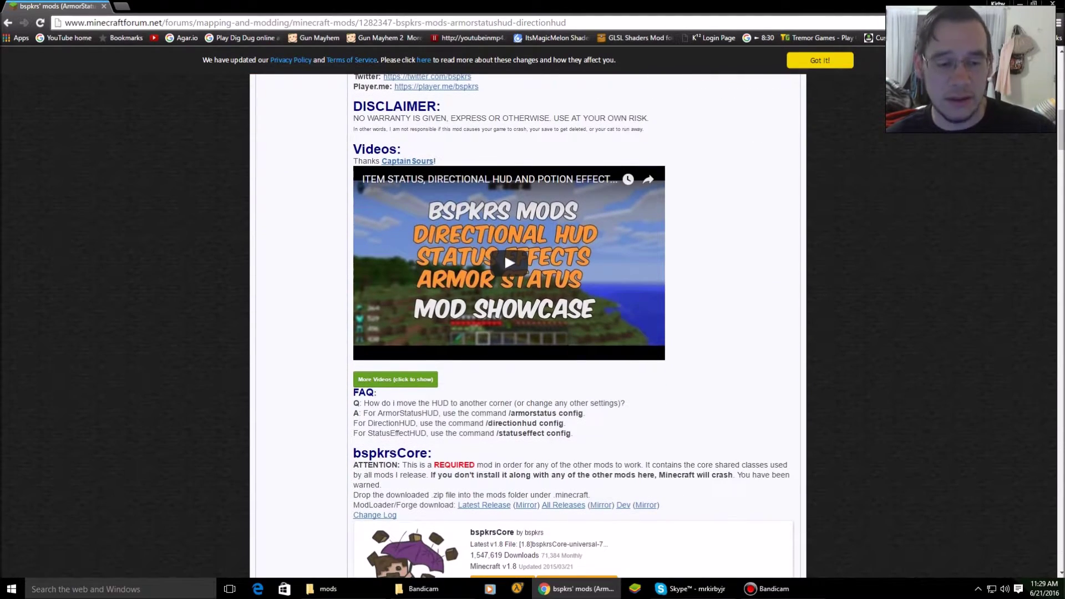
pyautogui.scroll(-1, 574, 326)
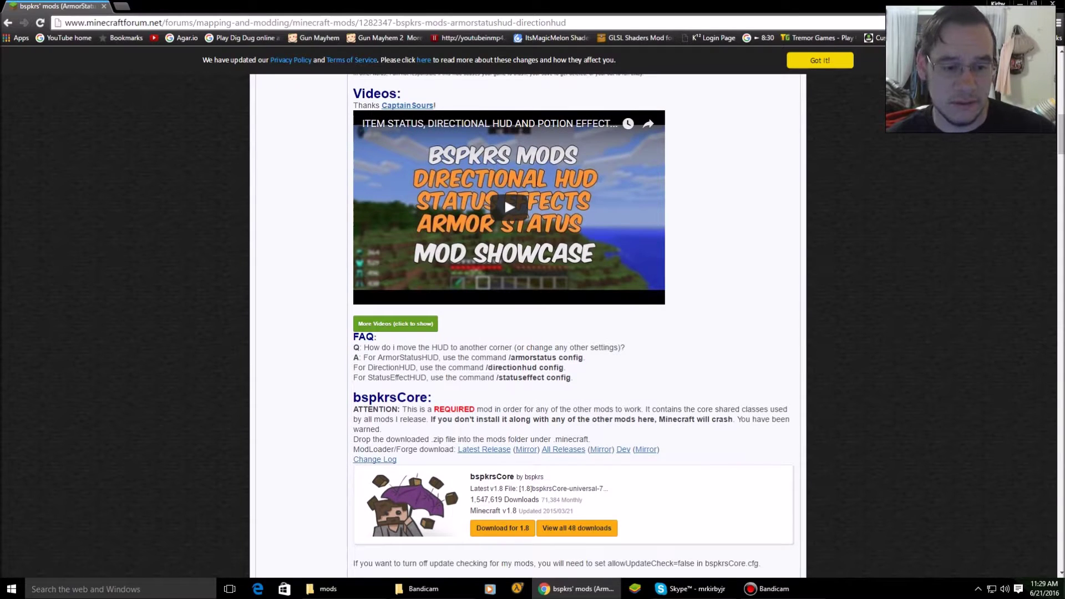
pyautogui.moveTo(349, 397); pyautogui.dragTo(412, 409)
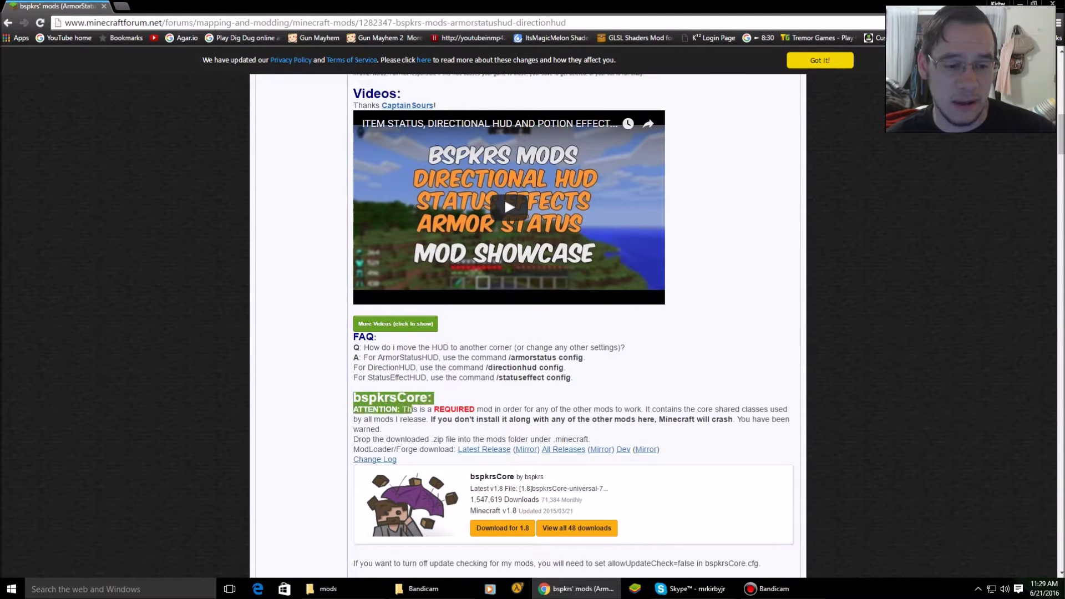
pyautogui.click(615, 368)
pyautogui.scroll(-2, 615, 369)
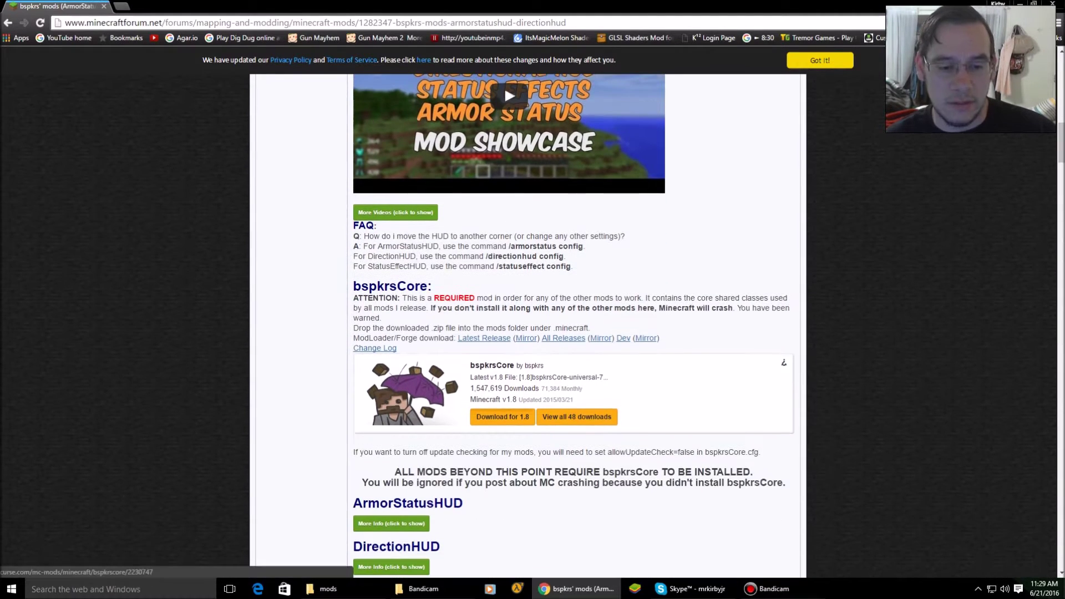
# Download bspkrsCore for Minecraft 1.8 from Curse, keep the flagged jar file, and return to the forum thread
pyautogui.middleClick(600, 337)
pyautogui.click(164, 6)
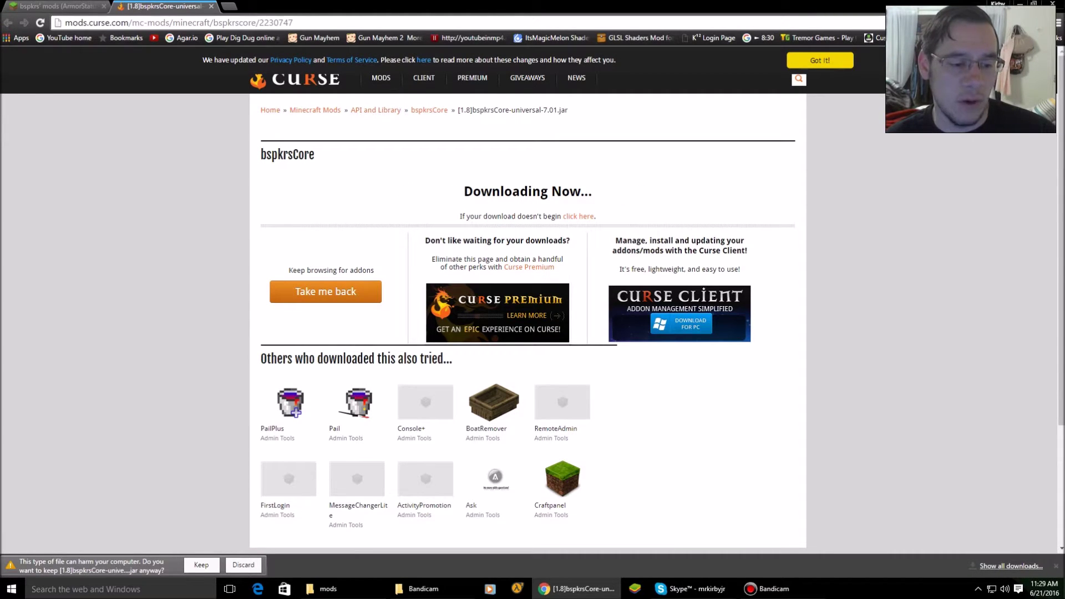
pyautogui.click(201, 565)
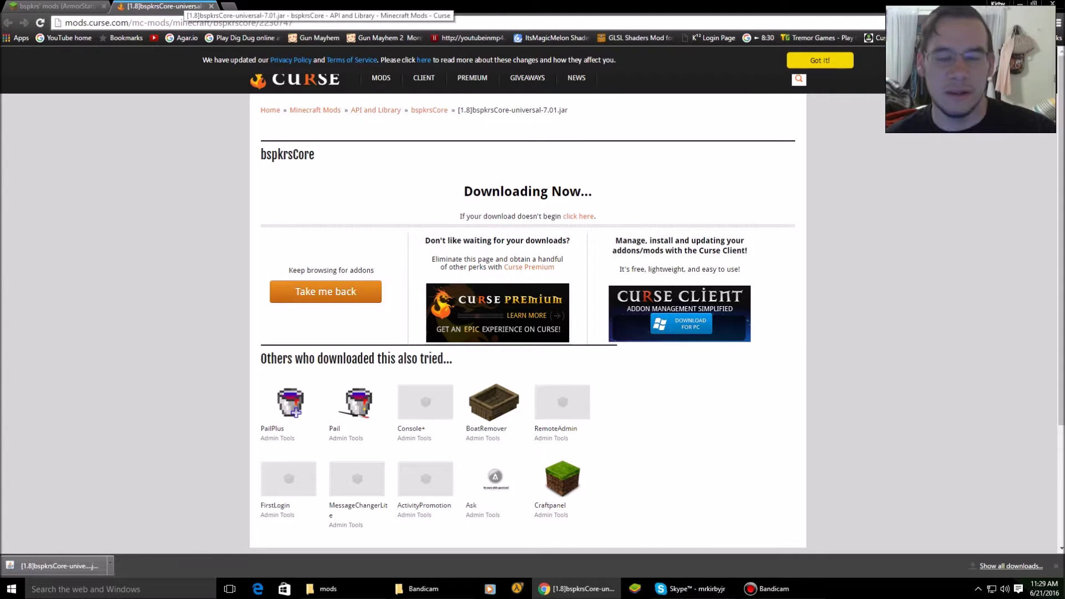
pyautogui.click(211, 6)
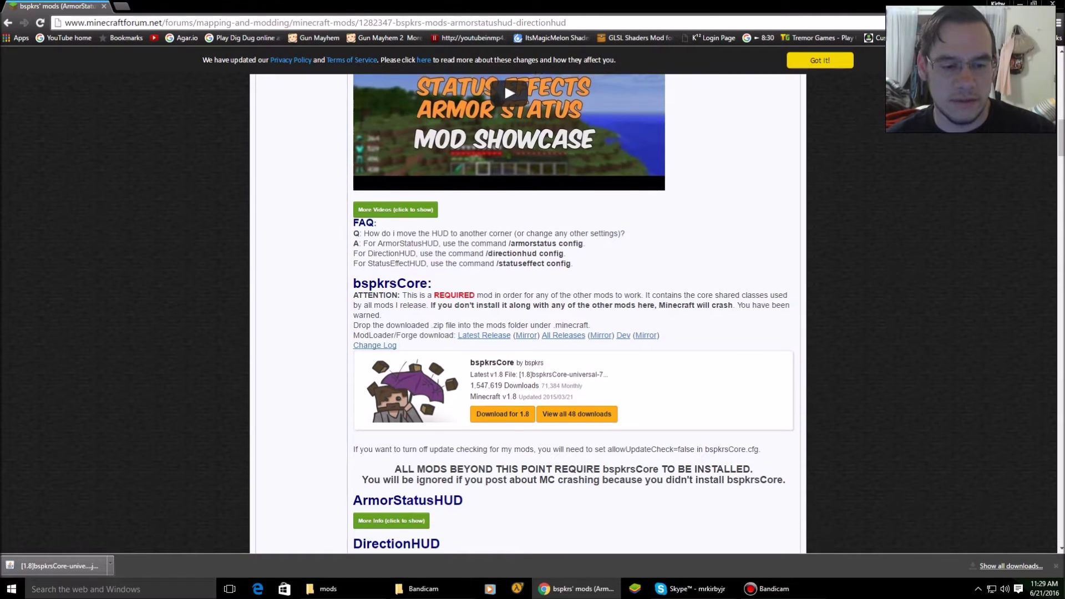
# Expand the ArmorStatusHUD details, download its 1.8 version, keep the jar file and close the download page
pyautogui.scroll(-5, 555, 311)
pyautogui.click(383, 269)
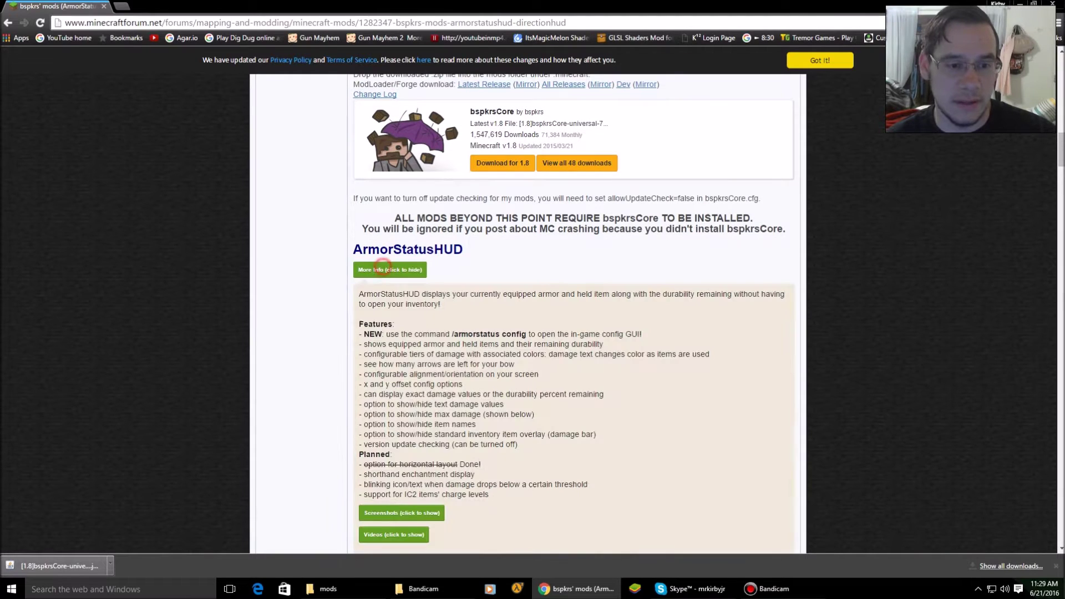
pyautogui.scroll(-2, 574, 311)
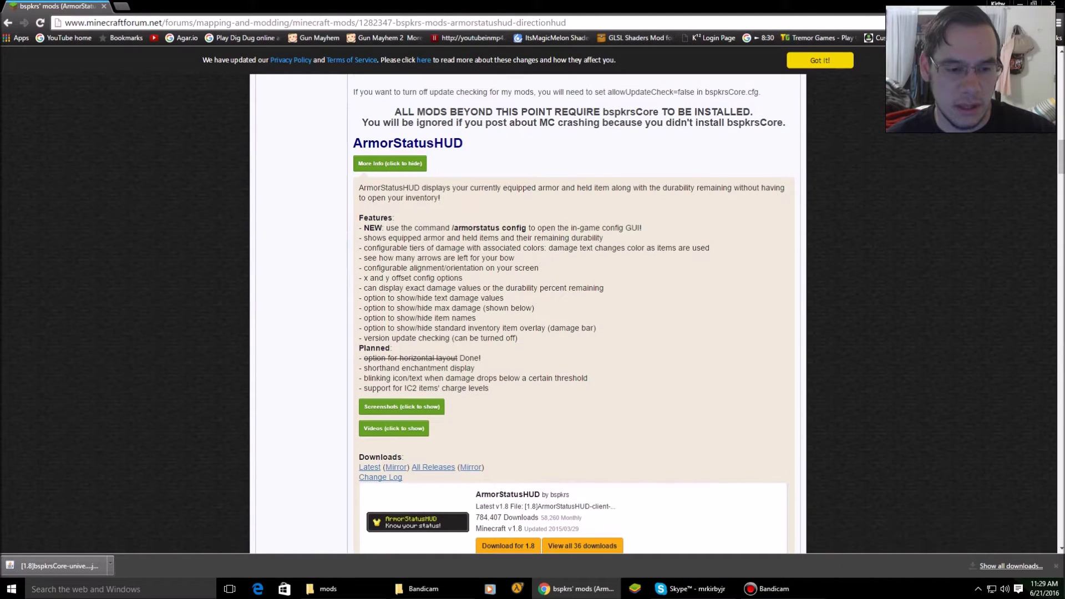
pyautogui.scroll(-3, 370, 327)
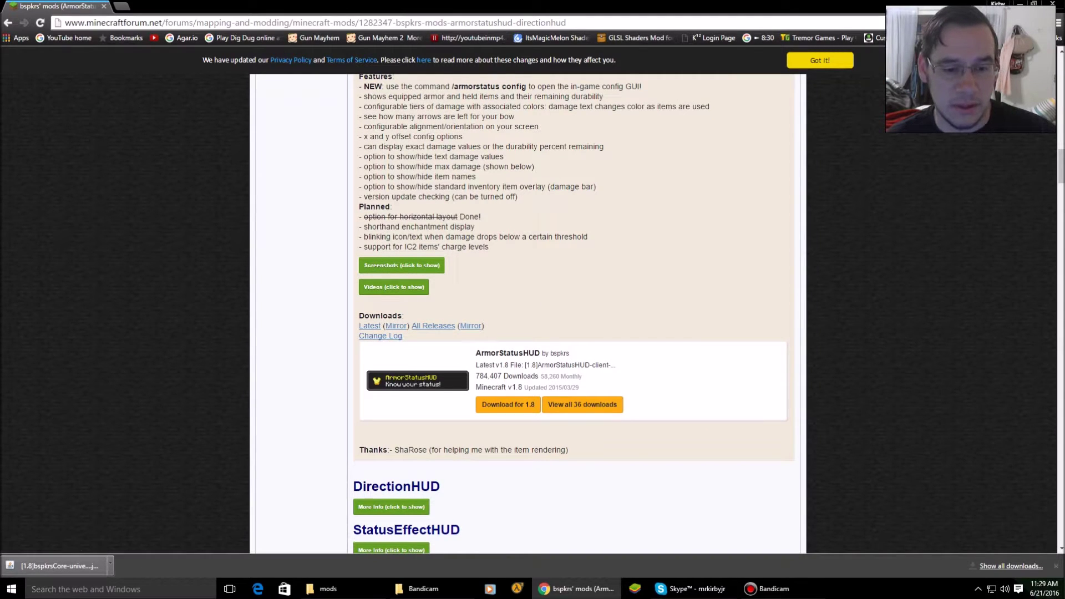
pyautogui.click(508, 405)
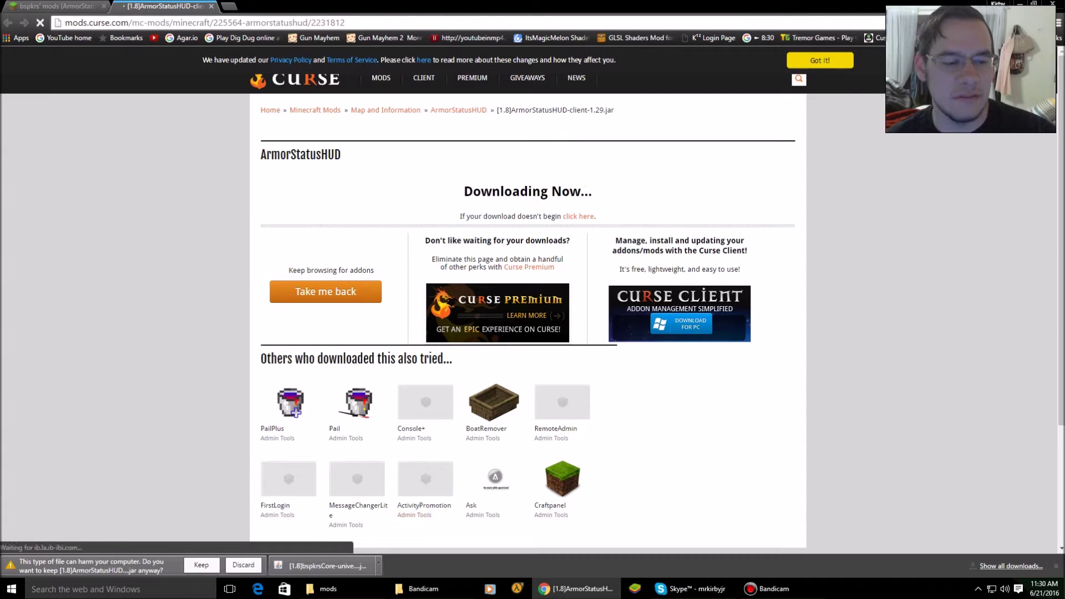
pyautogui.click(201, 564)
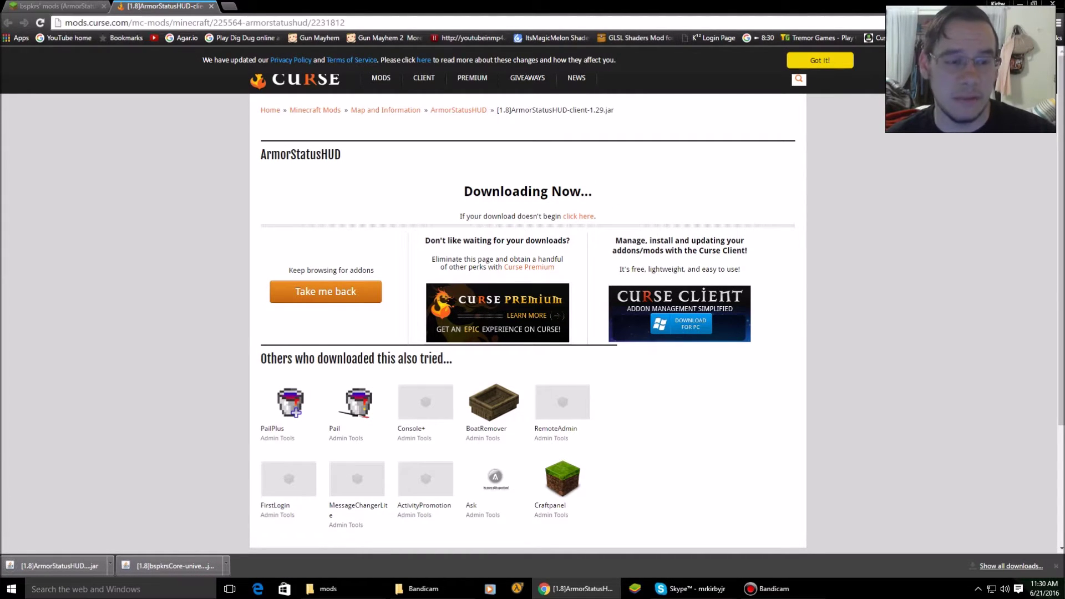
pyautogui.hotkey('ctrl', 'w')
# Expand the DirectionHUD details, download its 1.8 version, keep the jar file and close the download page
pyautogui.scroll(-3, 574, 314)
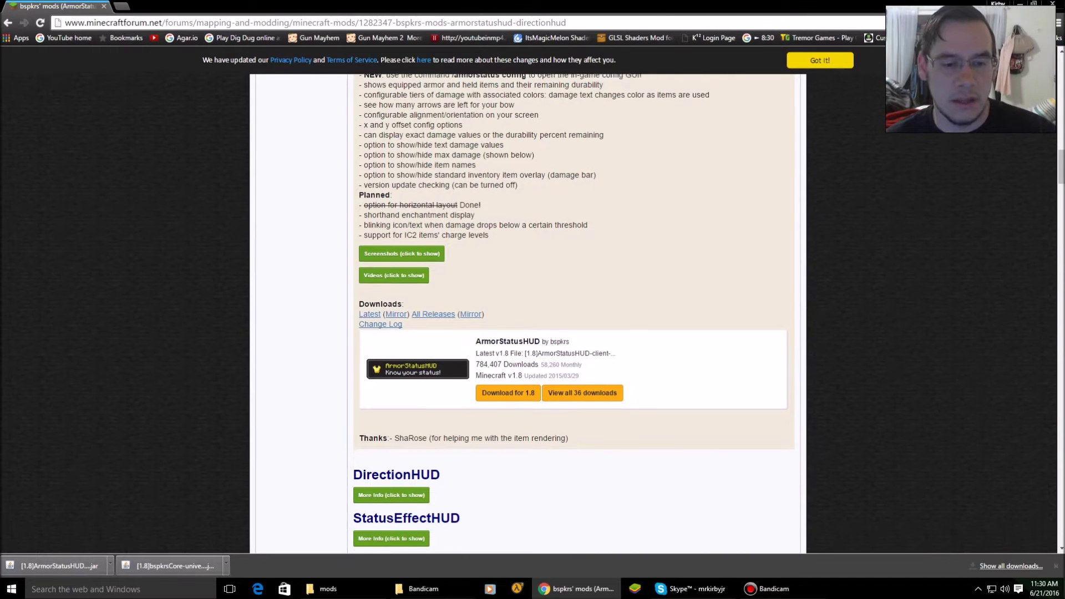
pyautogui.click(400, 338)
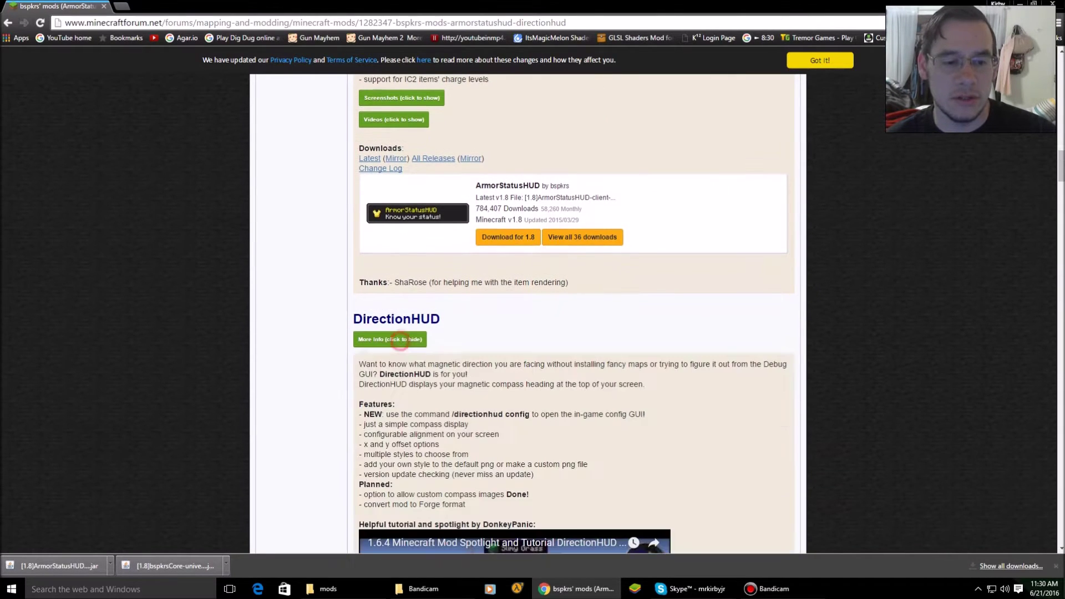
pyautogui.scroll(-1, 574, 314)
pyautogui.scroll(-8, 510, 173)
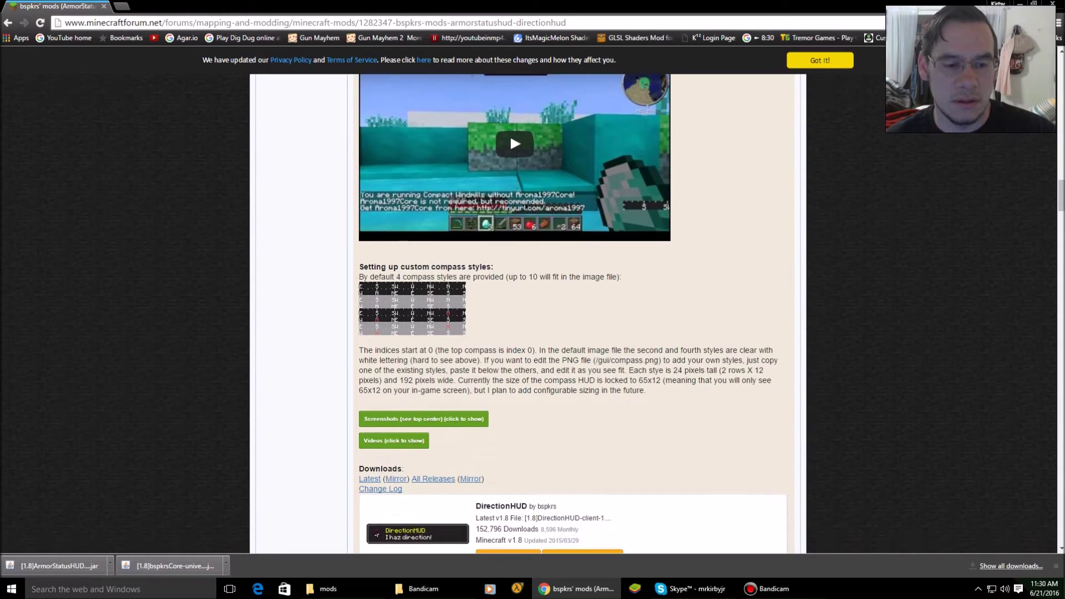
pyautogui.scroll(-3, 511, 134)
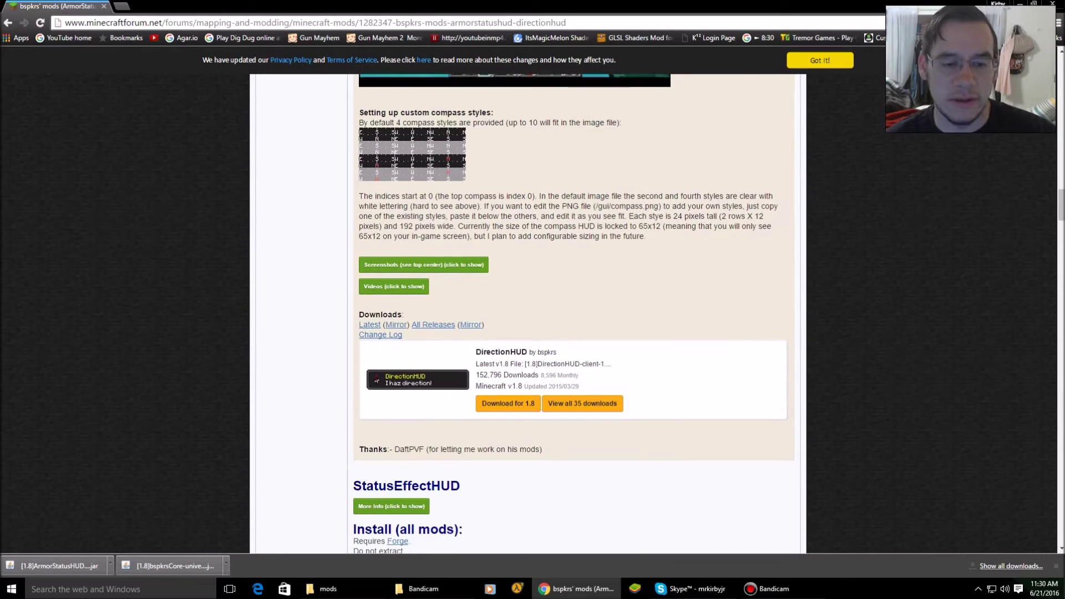
pyautogui.click(508, 403)
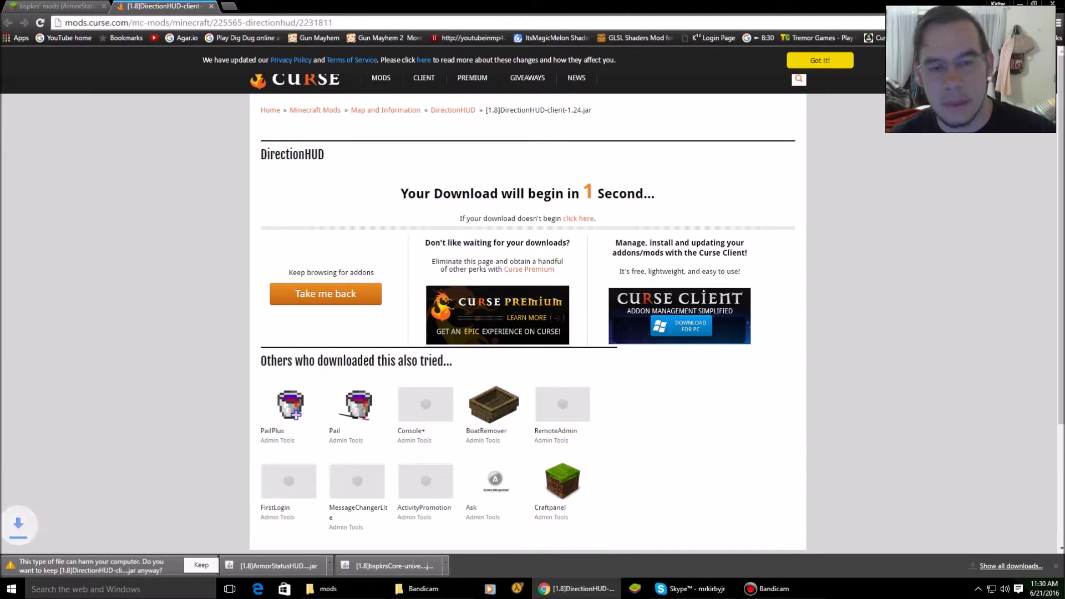
pyautogui.click(205, 565)
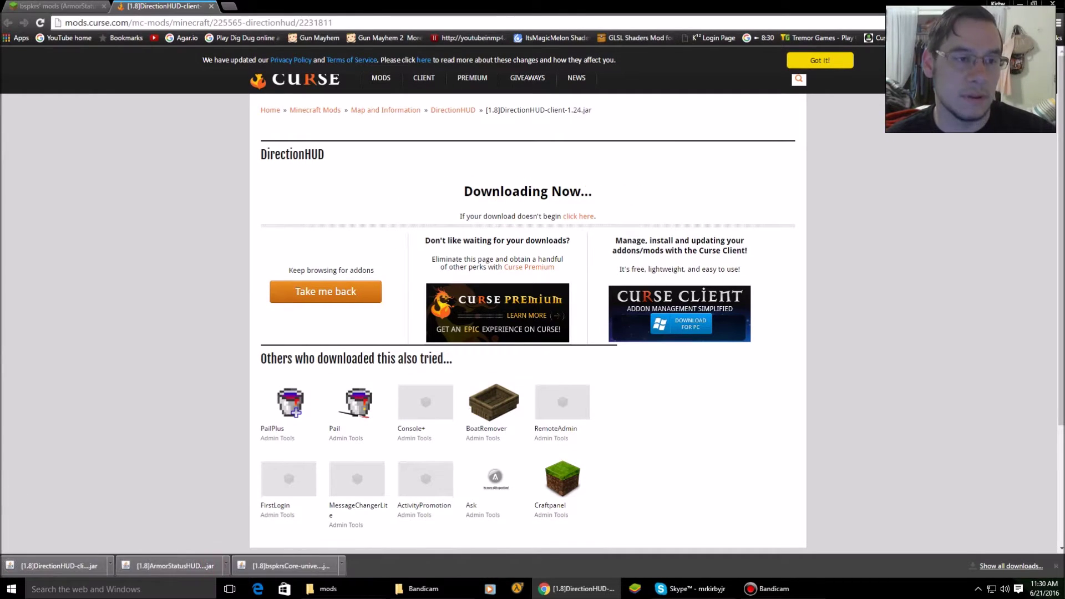
pyautogui.click(211, 6)
# Expand the StatusEffectHUD details, download its 1.8 version, keep the jar file and close the download page
pyautogui.scroll(-5, 399, 234)
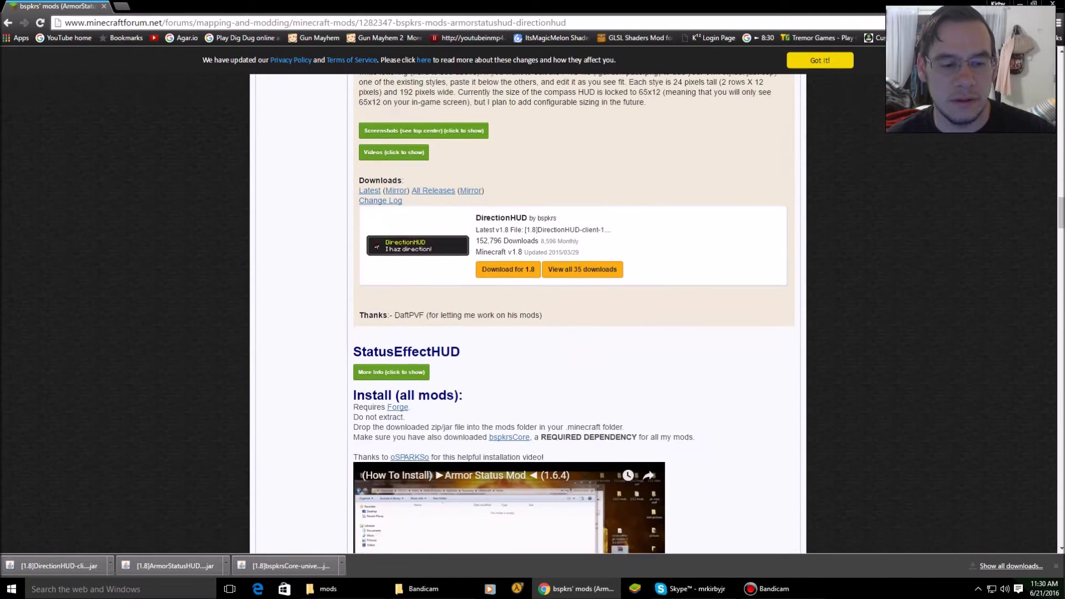
pyautogui.click(399, 236)
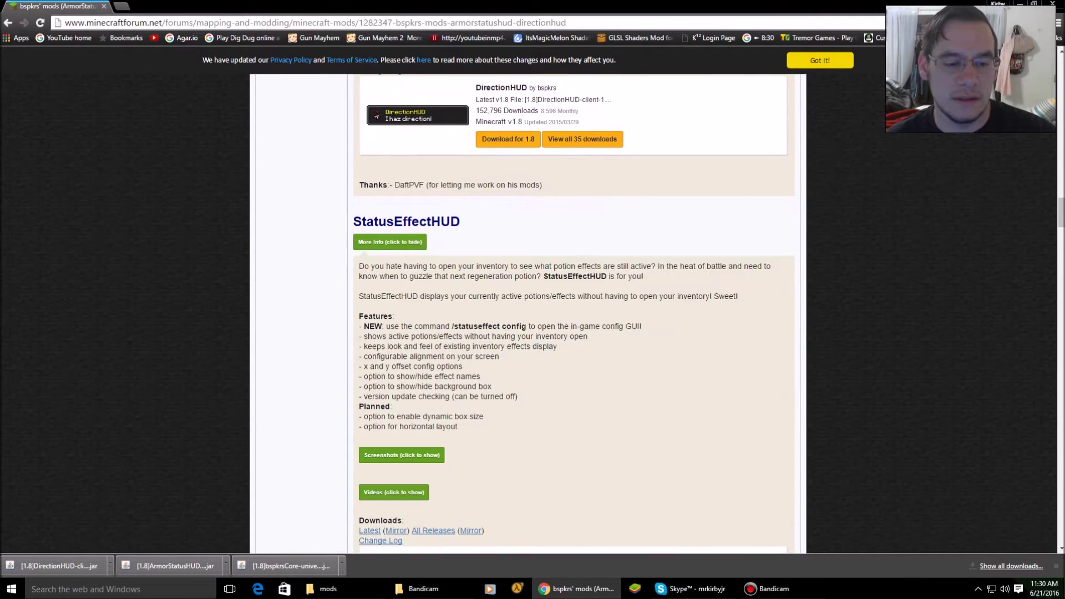
pyautogui.scroll(-8, 506, 222)
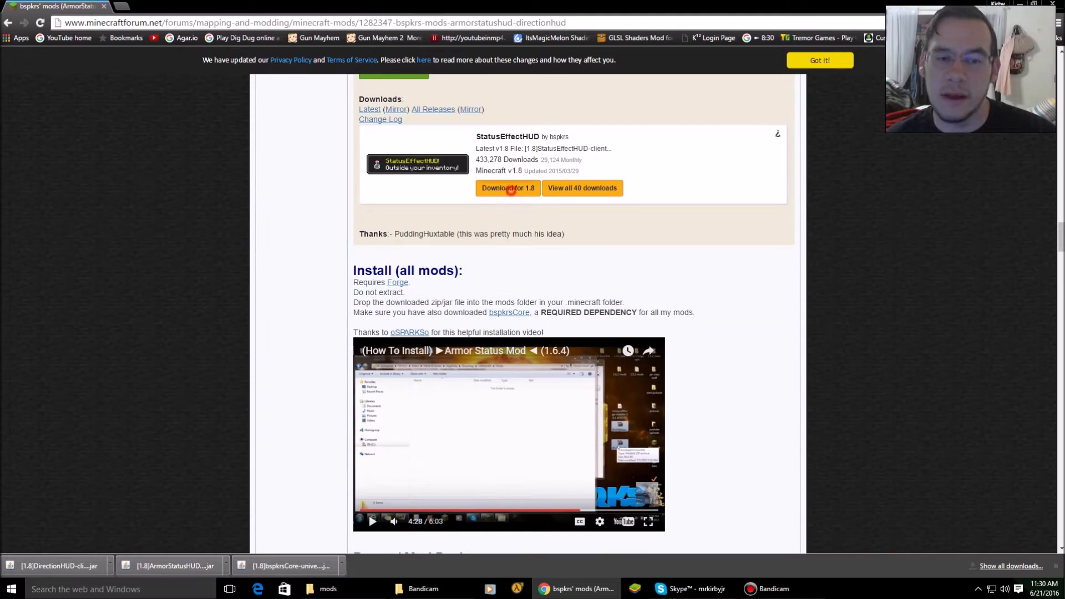
pyautogui.click(505, 186)
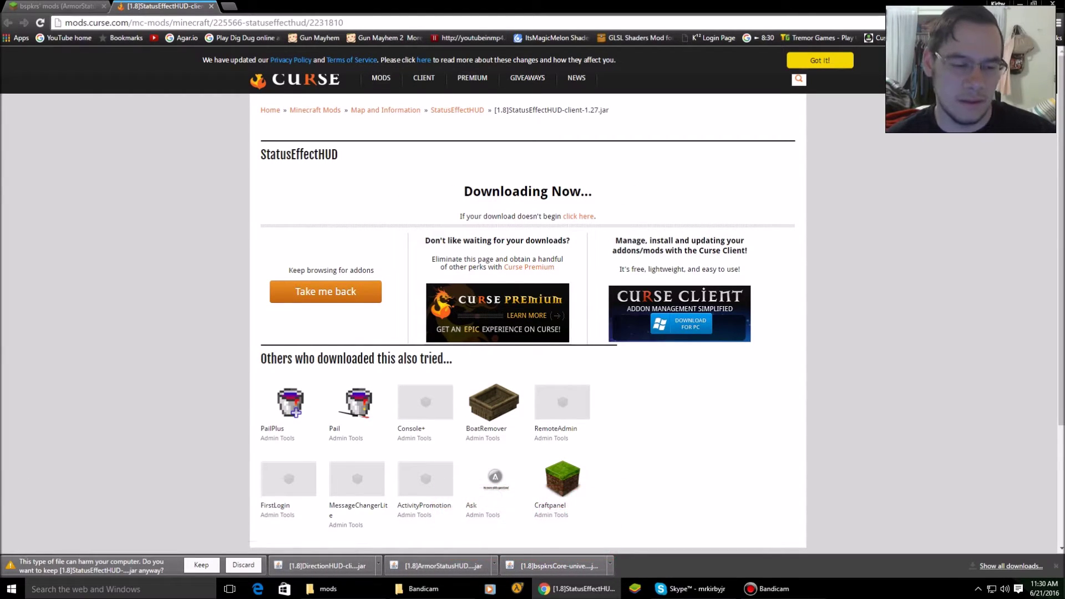
pyautogui.click(200, 564)
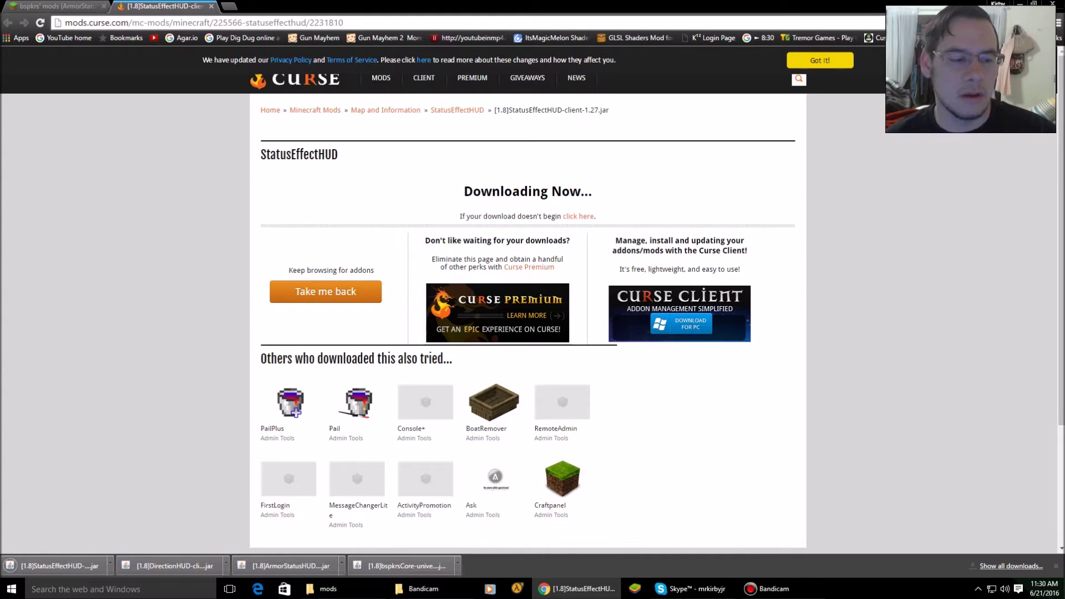
pyautogui.hotkey('ctrl', 'w')
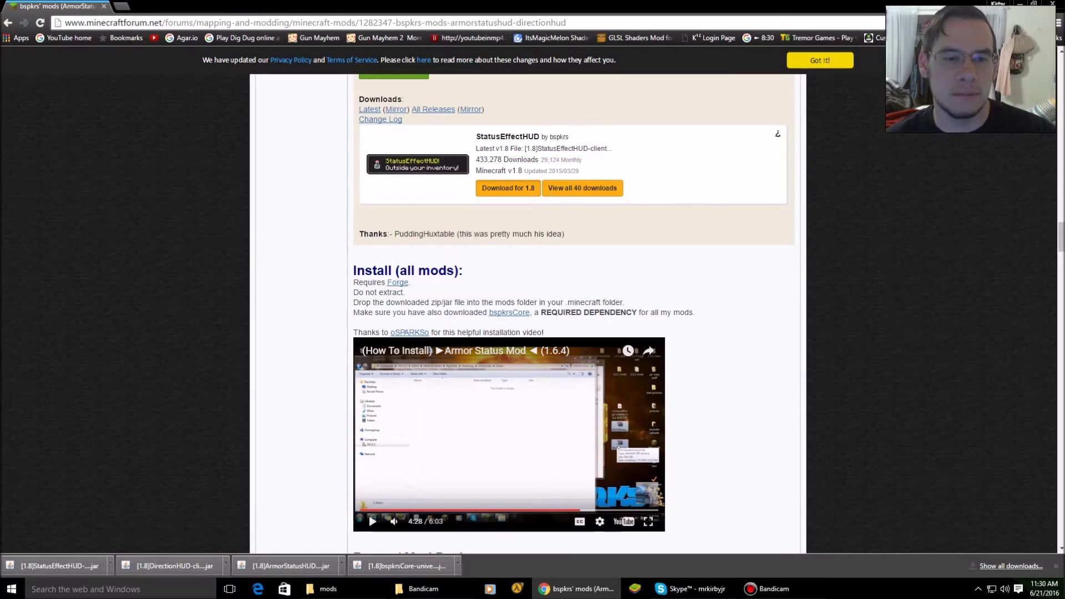
# Minimize the browser and, in File Explorer's Downloads folder, select the four new mod jars from StatusEffectHUD through bspkrsCore
pyautogui.press('super+Down')
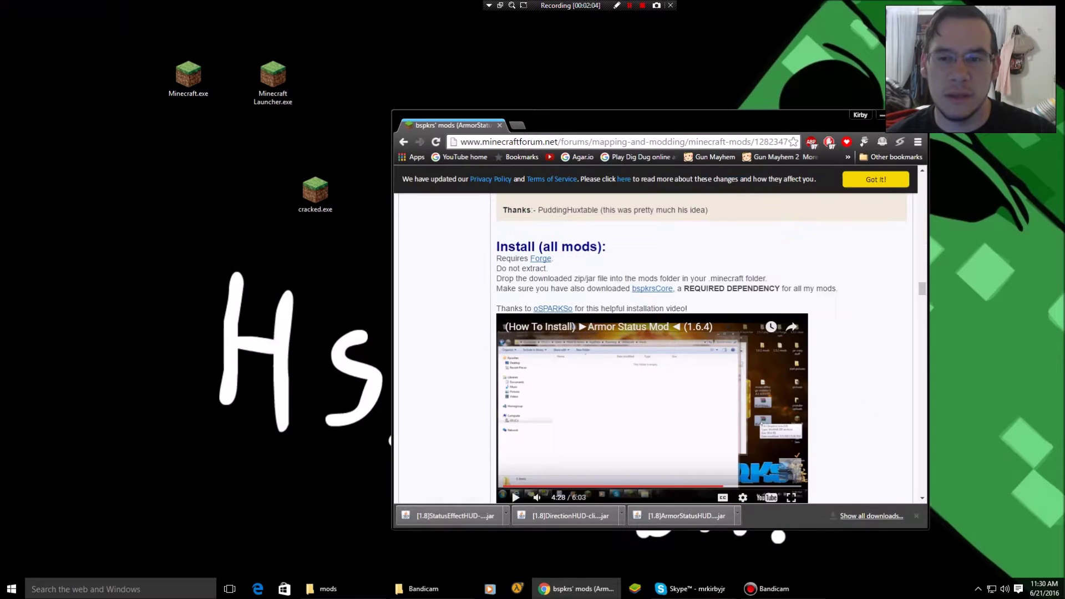
pyautogui.press('super+Down')
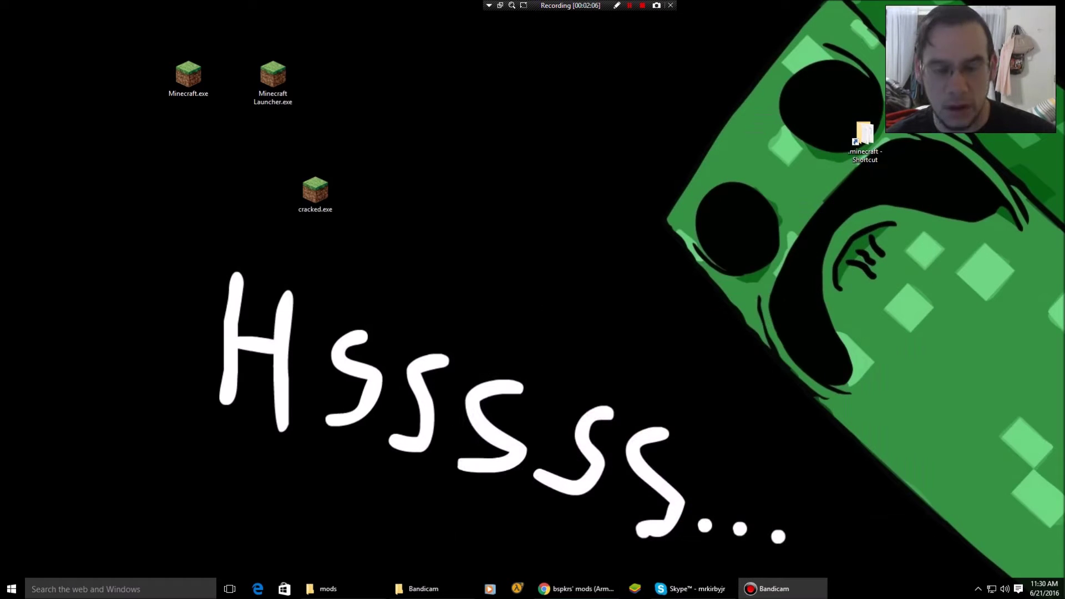
pyautogui.press('super+e')
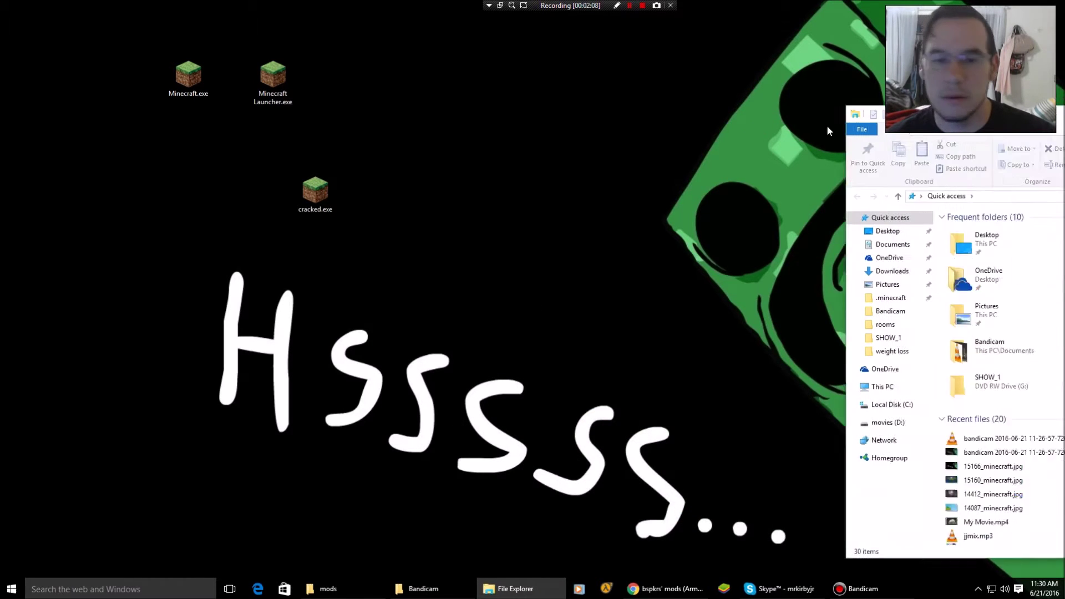
pyautogui.click(693, 283)
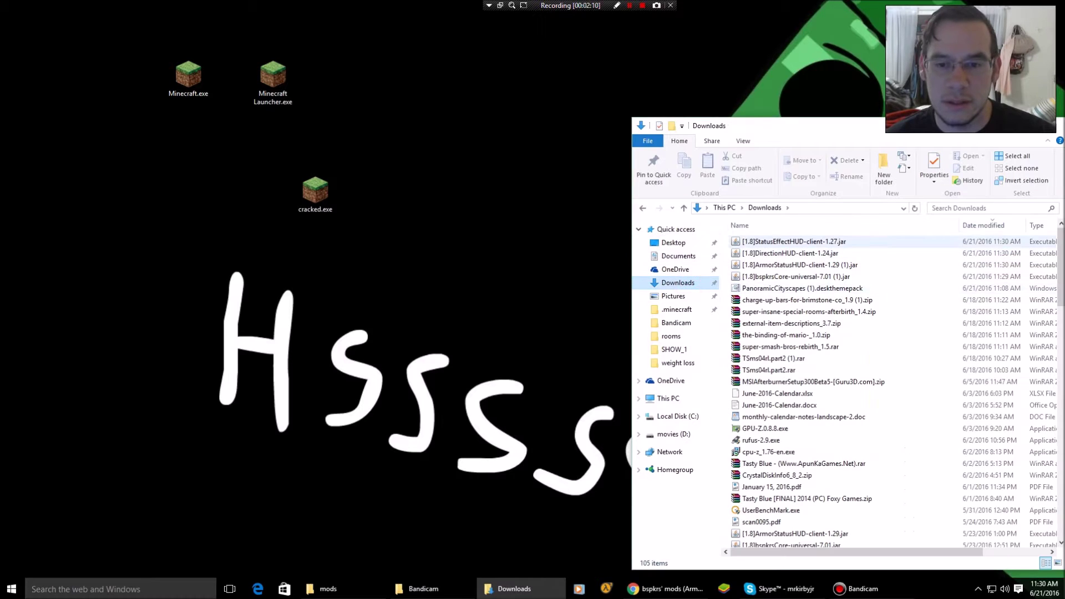
pyautogui.click(774, 242)
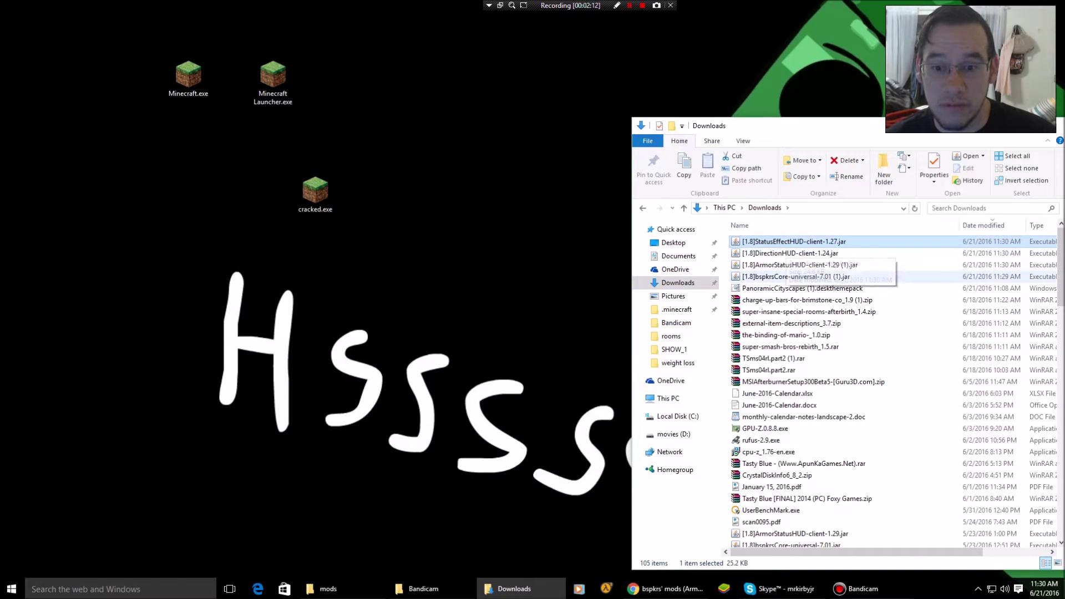
pyautogui.keyDown('shift'); pyautogui.click(799, 276); pyautogui.keyUp('shift')
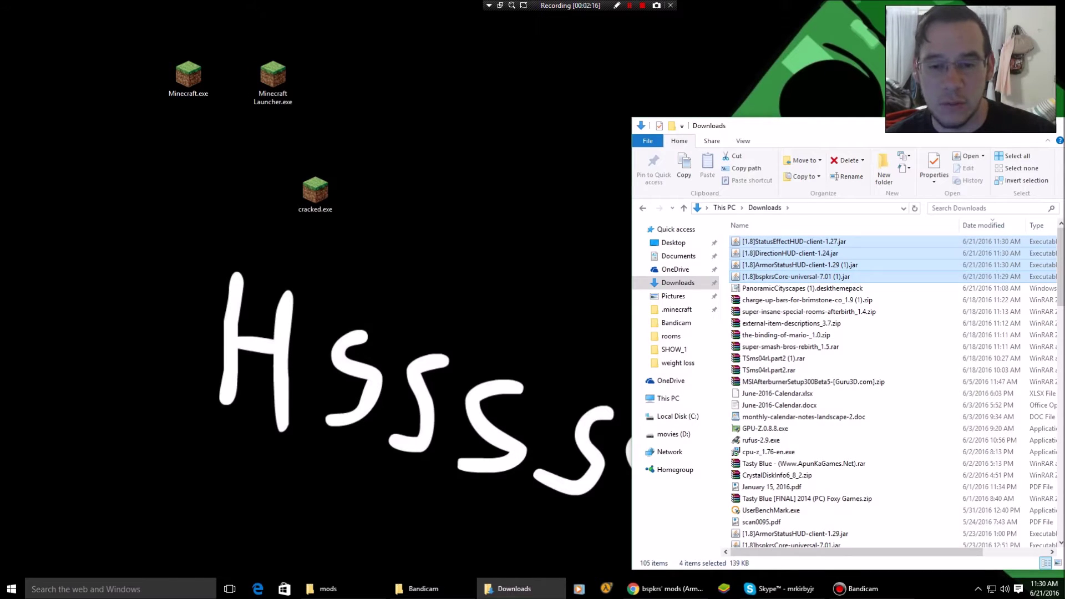
# Copy the four selected mod jars from the Downloads folder to the desktop and close the Downloads window
pyautogui.rightClick(793, 273)
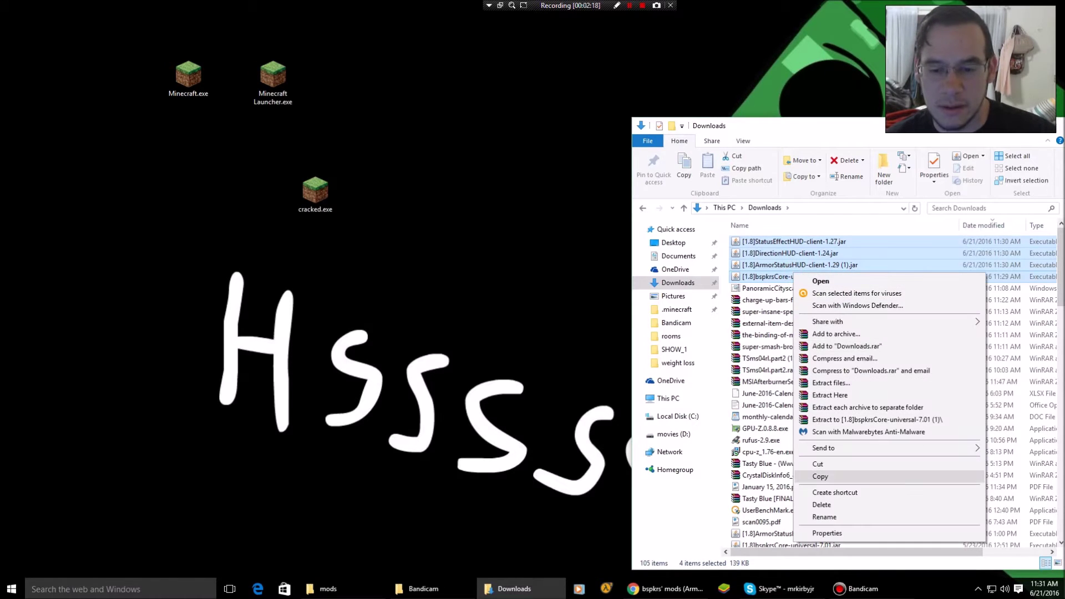
pyautogui.click(835, 476)
pyautogui.rightClick(428, 329)
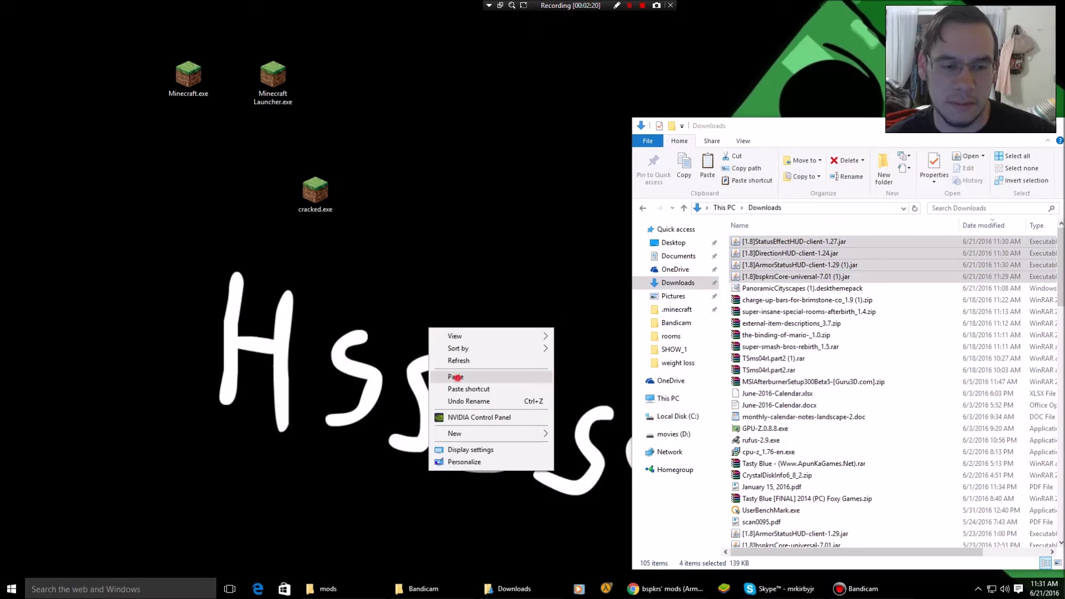
pyautogui.click(451, 376)
pyautogui.moveTo(832, 125); pyautogui.dragTo(660, 126)
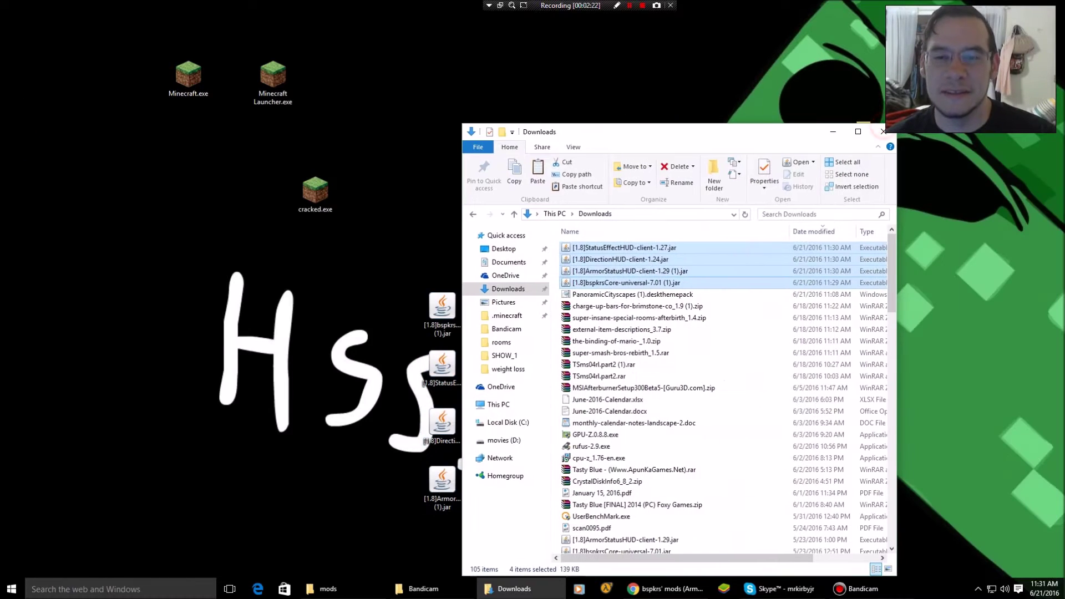
pyautogui.click(888, 125)
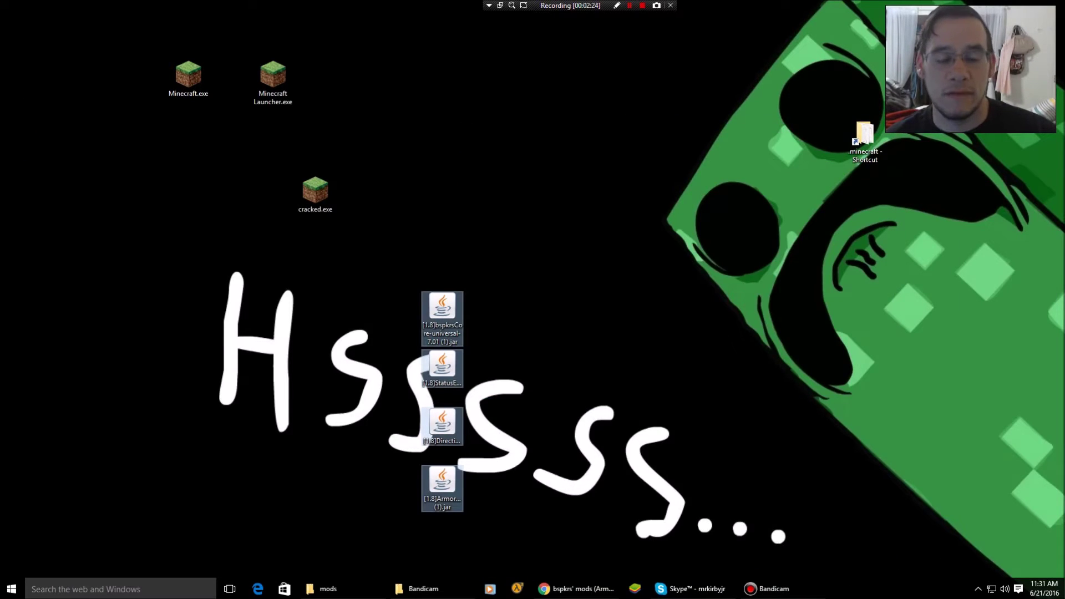
# Switch to the maximized Chrome window and run a web search for "forge" in a new tab
pyautogui.click(575, 588)
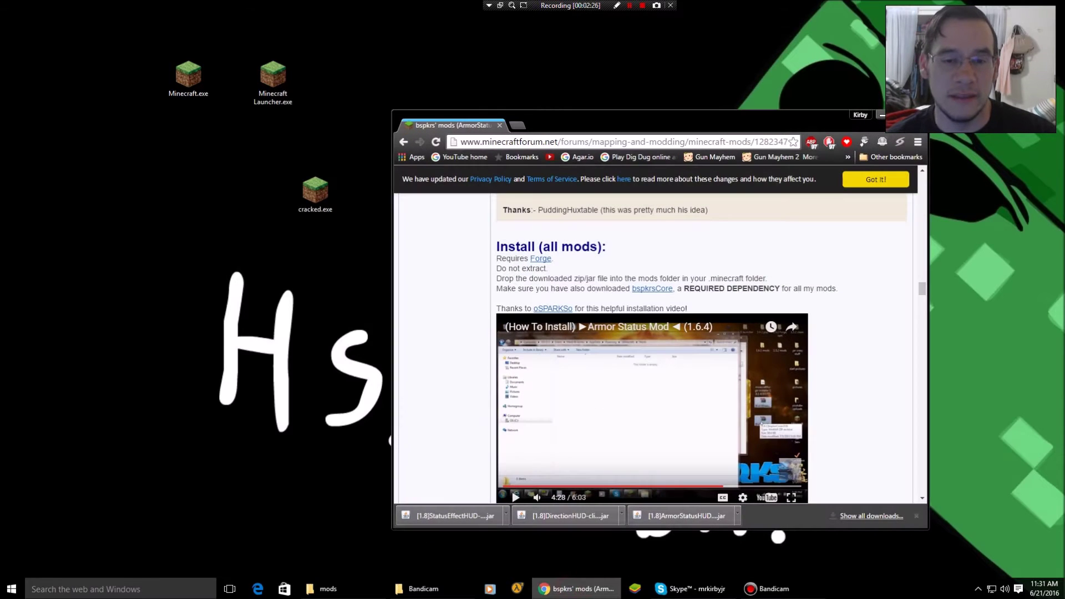
pyautogui.doubleClick(553, 124)
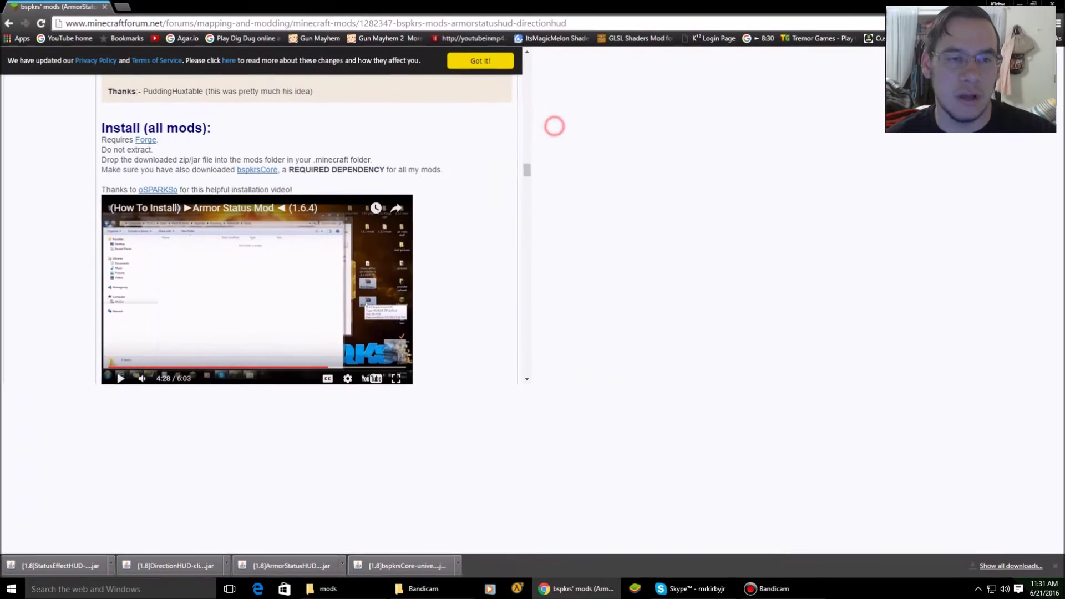
pyautogui.scroll(2, 532, 300)
pyautogui.hotkey('ctrl', 't')
pyautogui.write('forge')
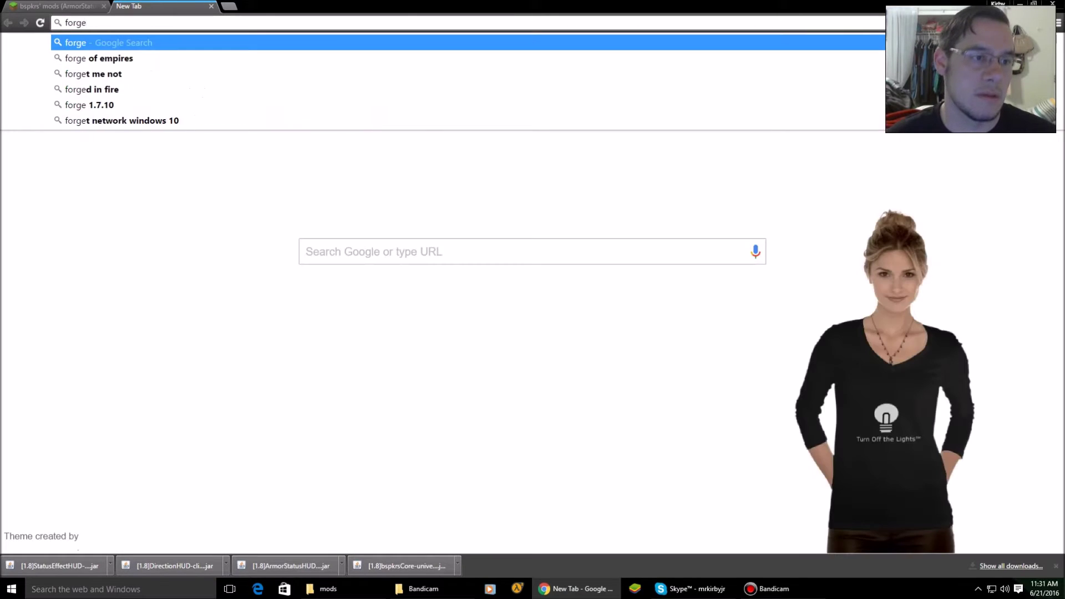
pyautogui.press('Return')
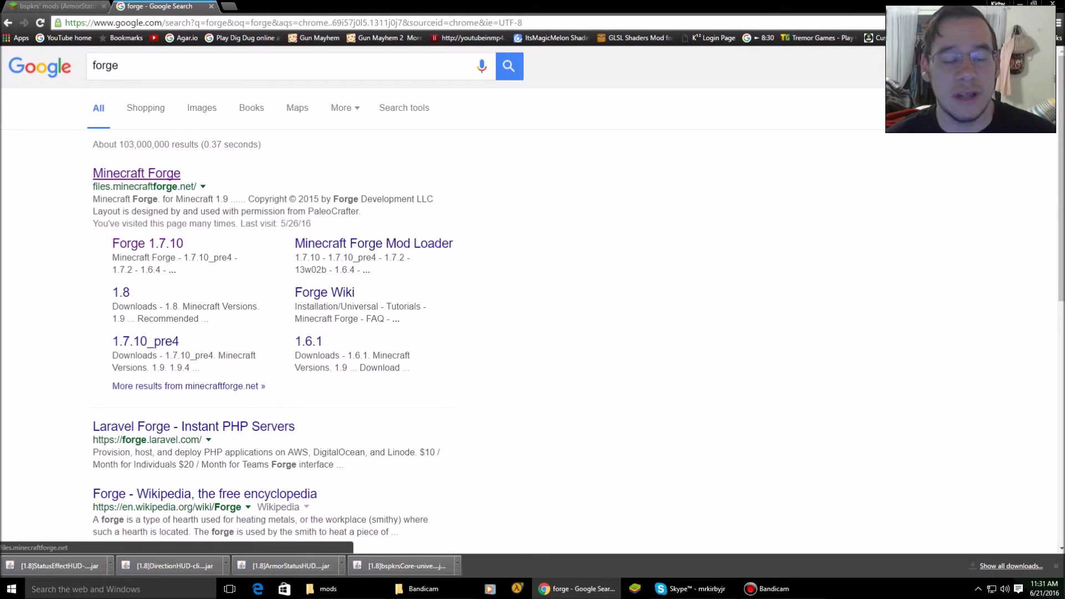
# On the Minecraft Forge site, download the recommended installer 11.14.4.1563 for Minecraft 1.8 and keep the jar file
pyautogui.click(157, 173)
pyautogui.scroll(-1, 527, 360)
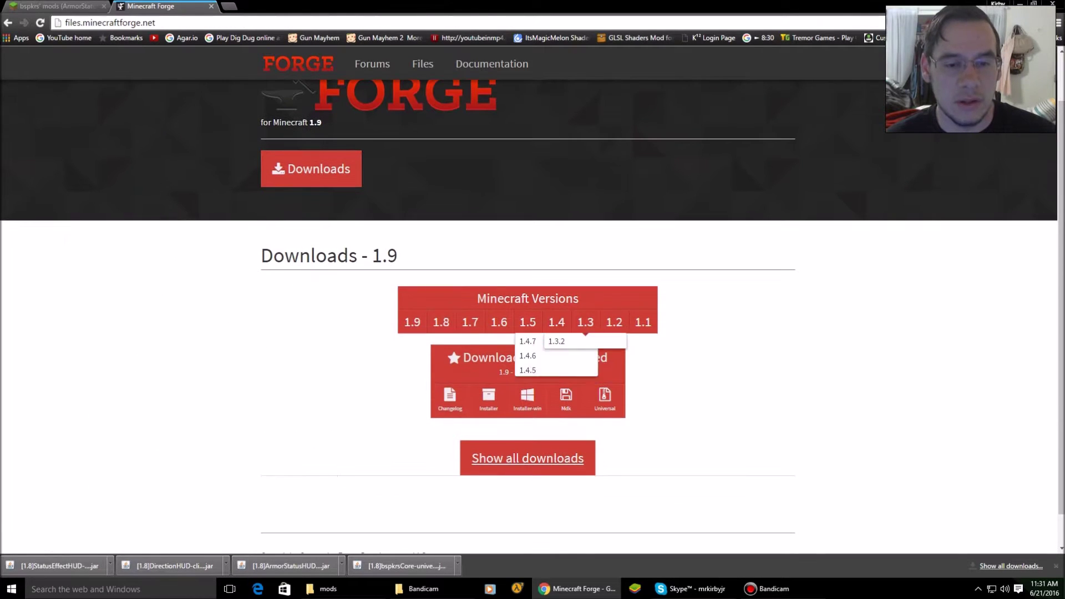
pyautogui.moveTo(441, 324)
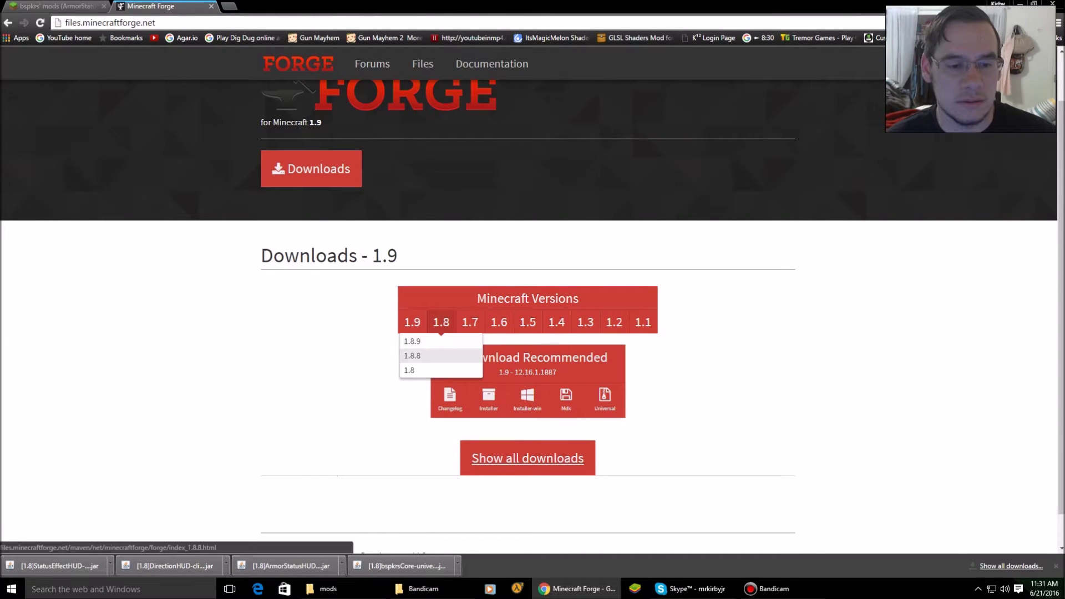
pyautogui.click(411, 370)
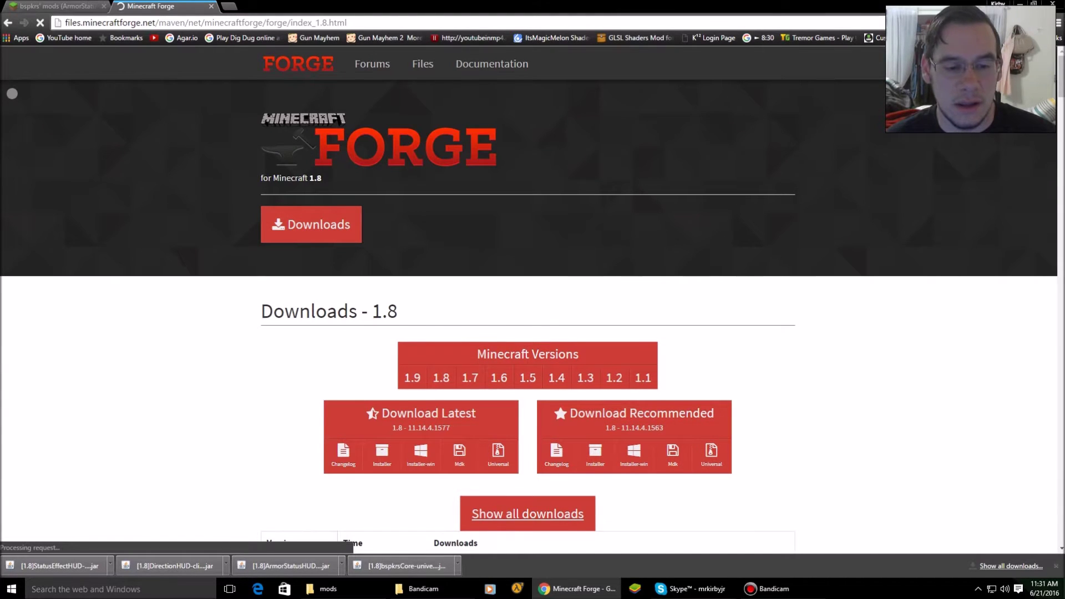
pyautogui.scroll(-2, 533, 332)
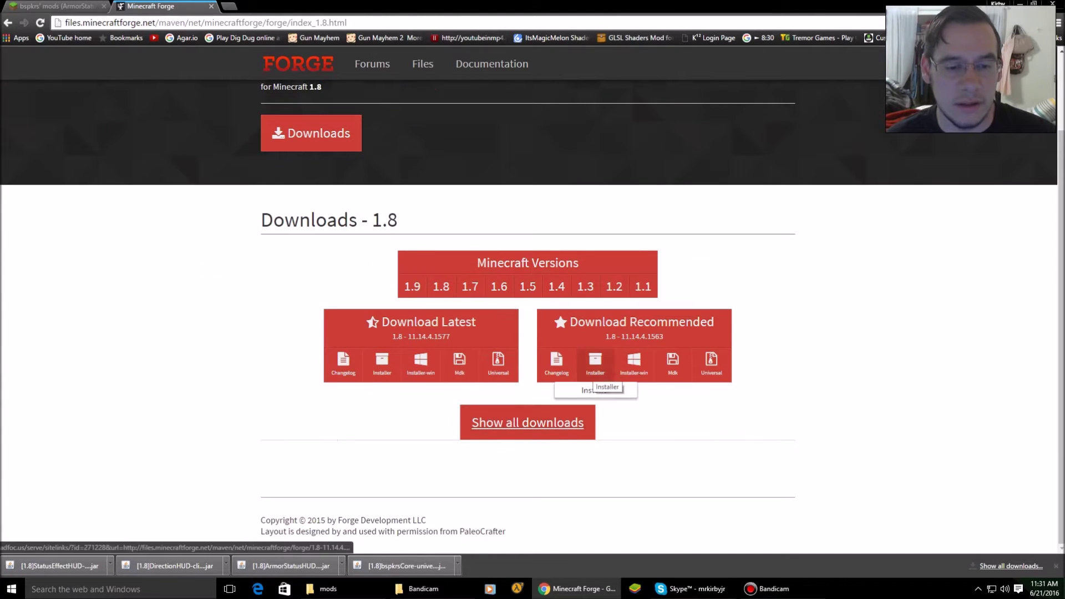
pyautogui.click(596, 363)
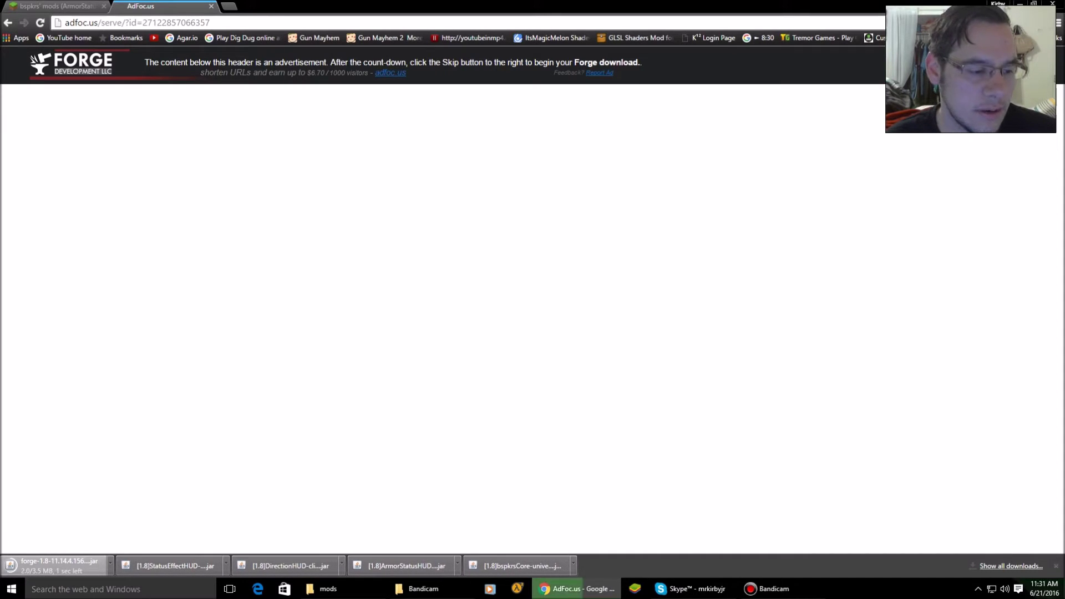
pyautogui.click(202, 565)
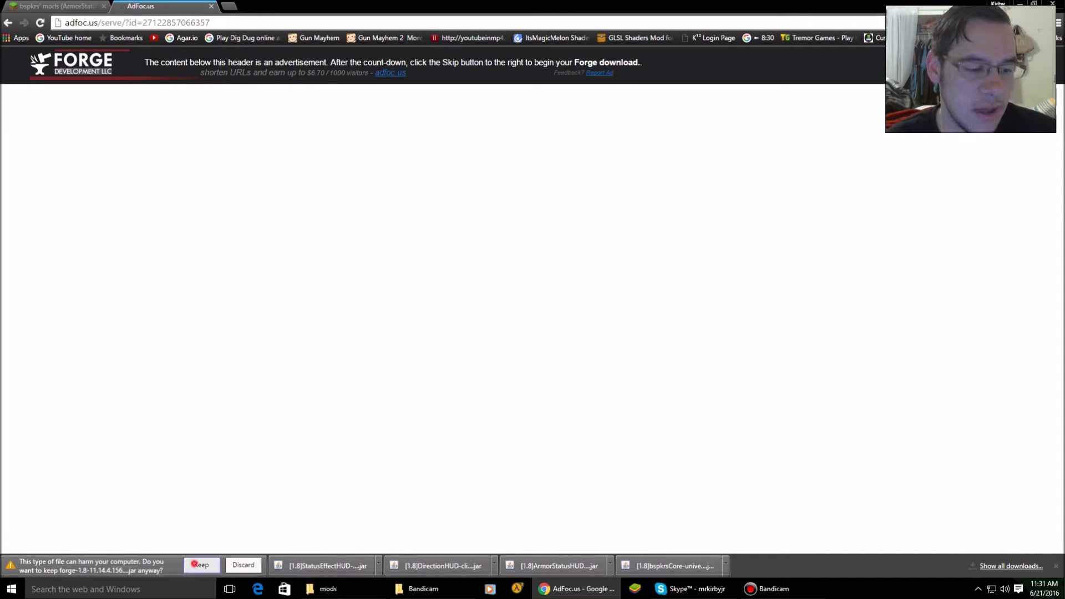
# Run the downloaded Forge installer with Install client into the .minecraft folder, then minimize the browser
pyautogui.click(43, 564)
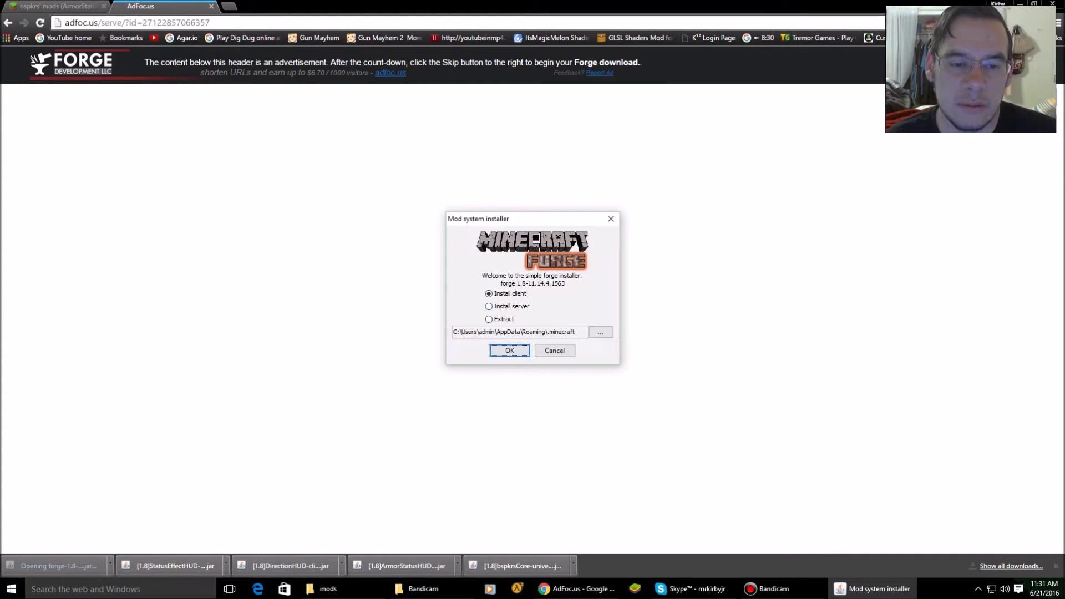
pyautogui.click(509, 350)
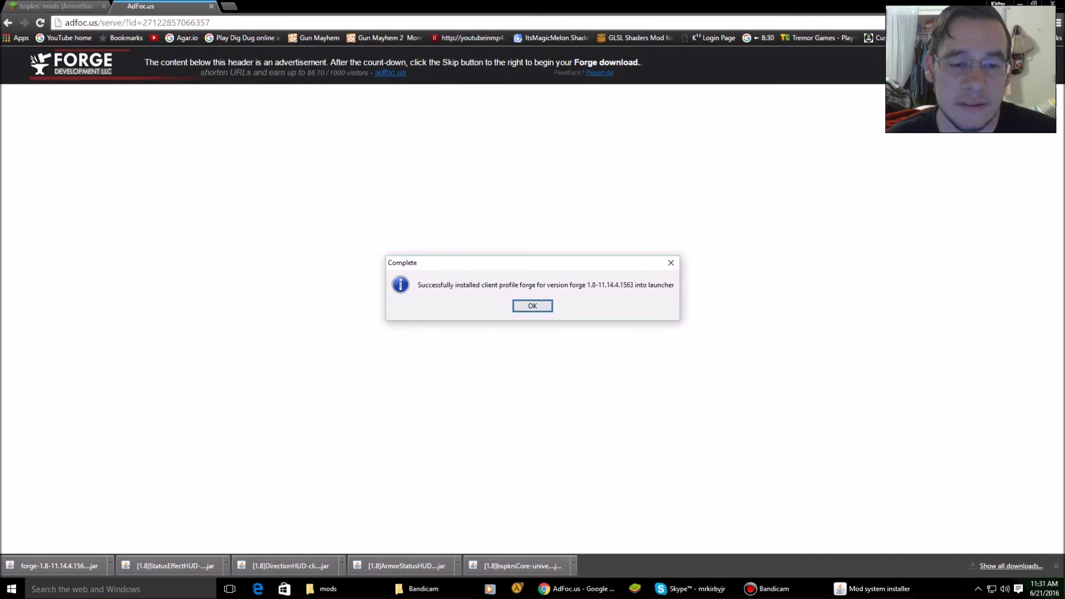
pyautogui.click(533, 306)
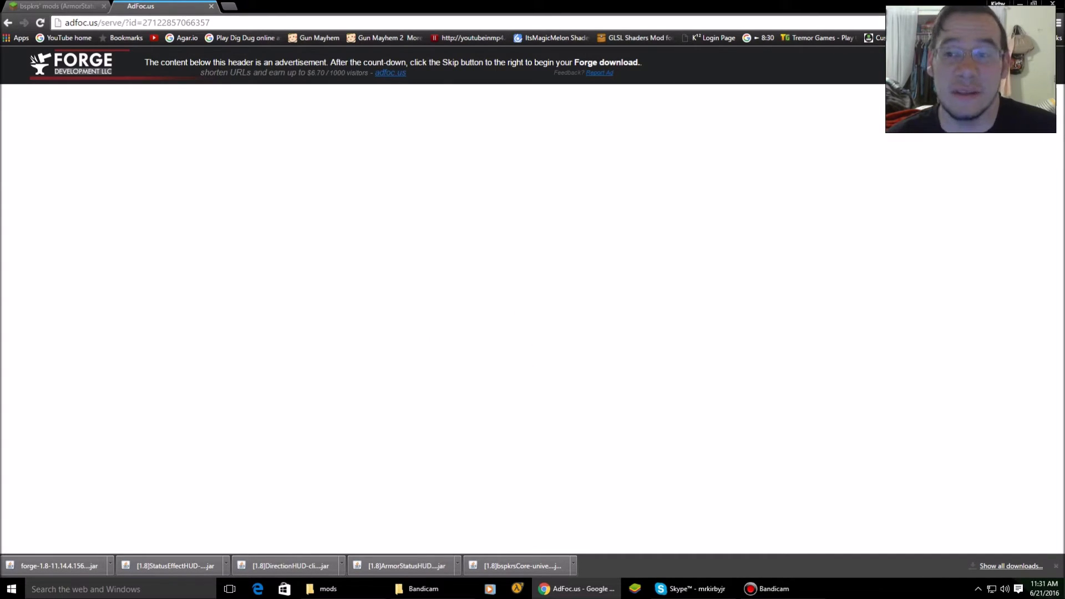
pyautogui.click(1019, 4)
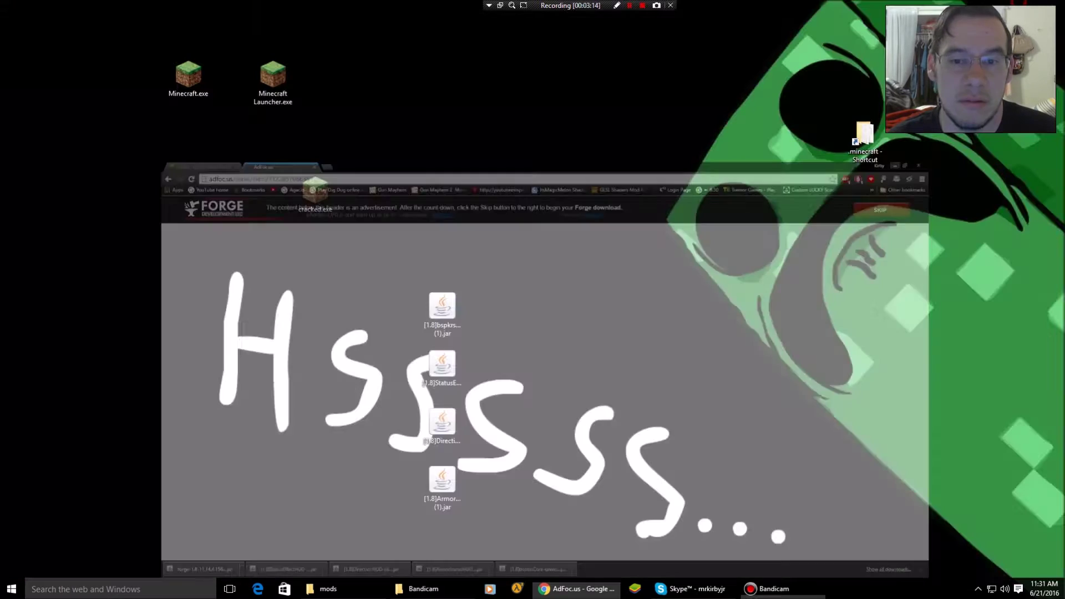
pyautogui.click(634, 340)
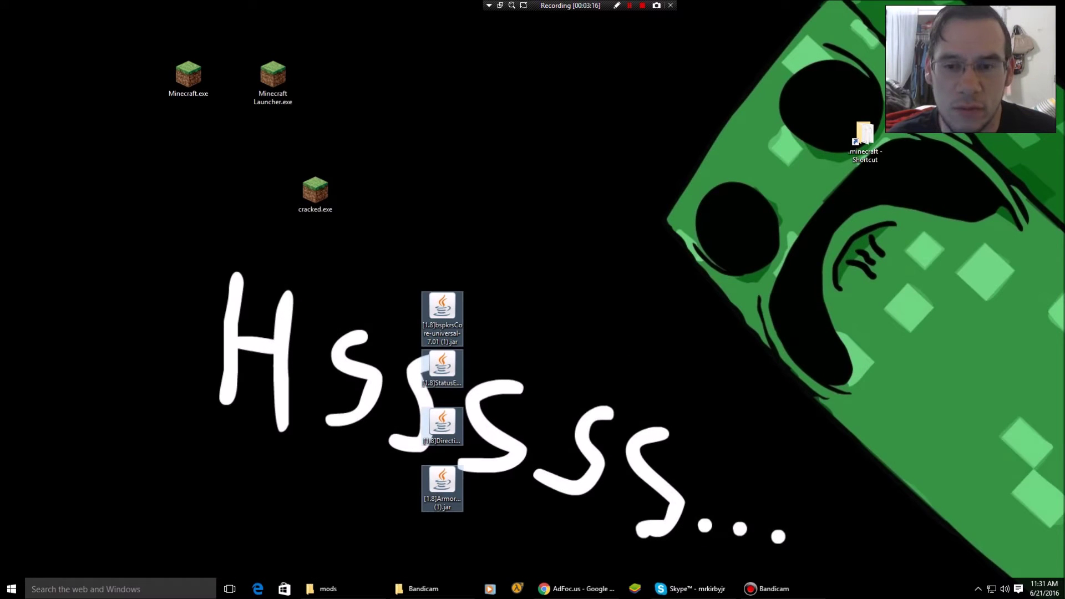
# In File Explorer, go to %appdata%, open the mods folder inside .minecraft and move its window clear of the desktop jars
pyautogui.doubleClick(865, 136)
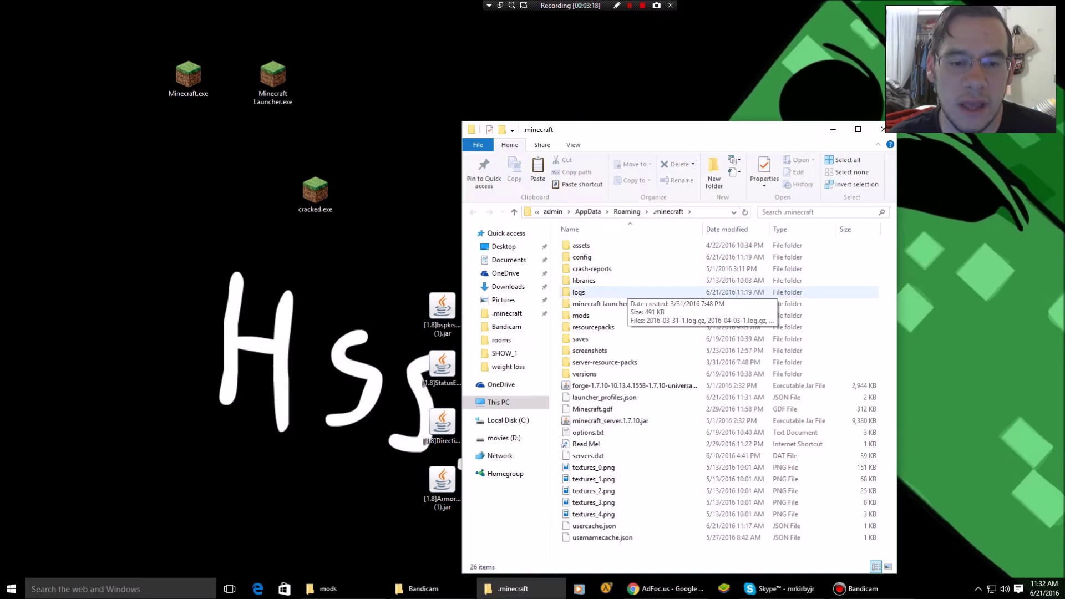
pyautogui.click(583, 315)
pyautogui.click(715, 212)
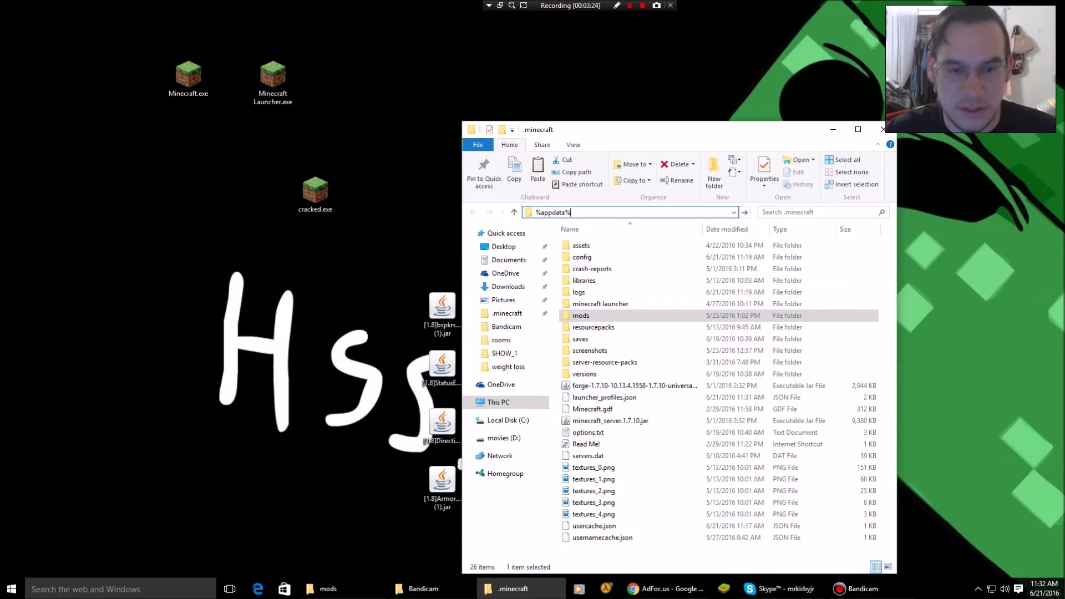
pyautogui.press('Return')
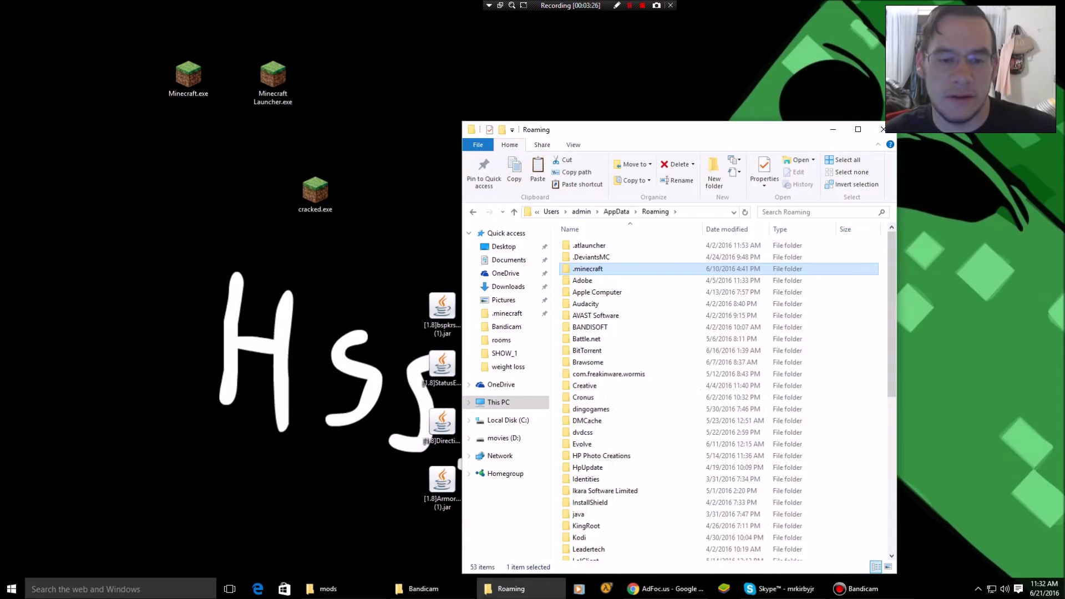
pyautogui.doubleClick(588, 269)
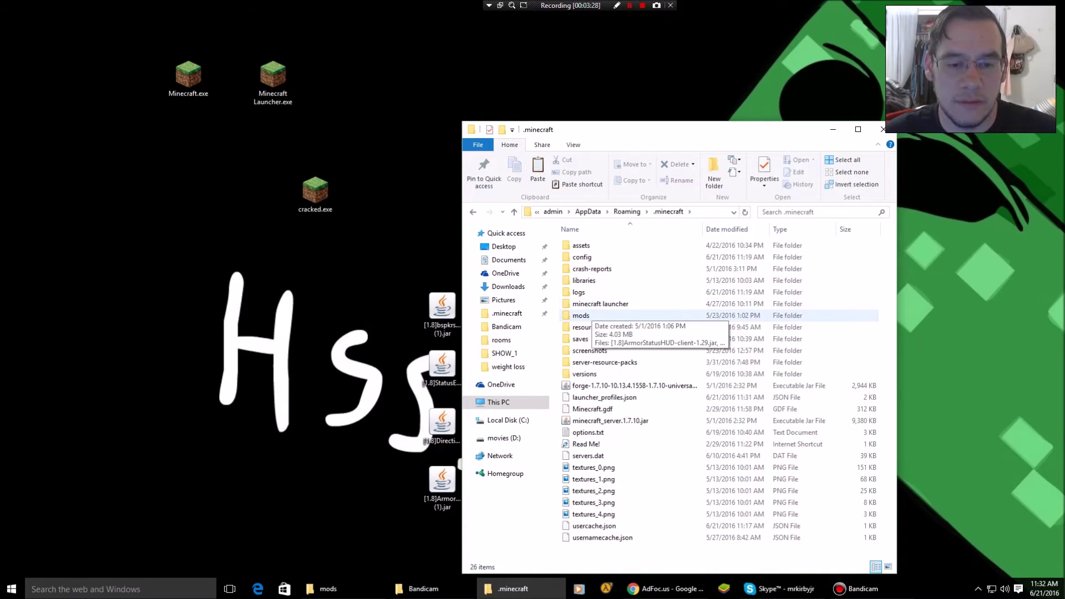
pyautogui.doubleClick(580, 315)
pyautogui.moveTo(606, 135); pyautogui.dragTo(749, 128)
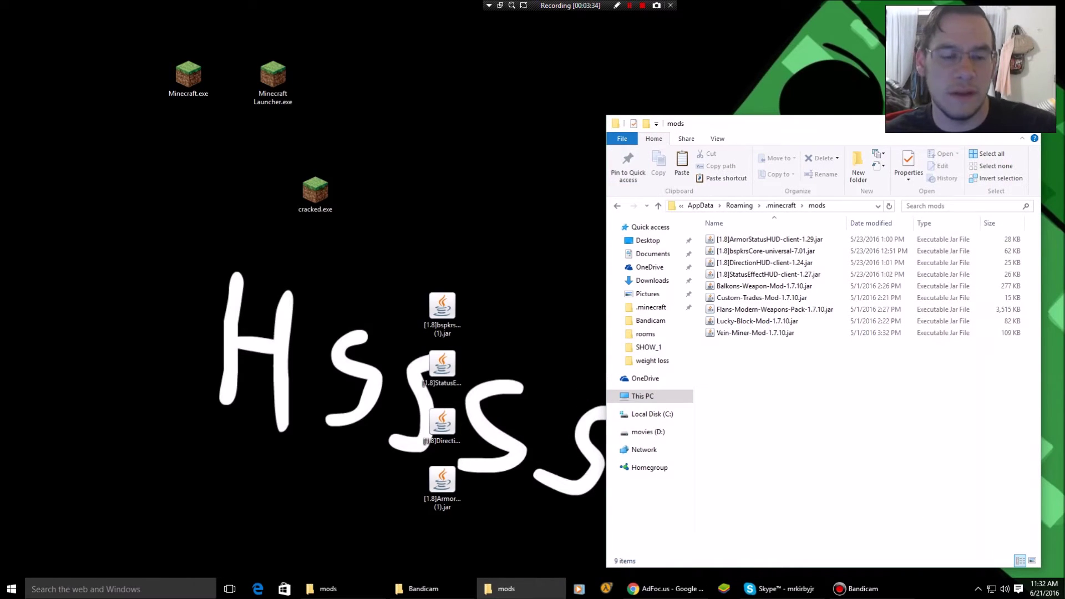
# Try to copy the four mod jars from the desktop into the mods folder
pyautogui.moveTo(488, 285); pyautogui.dragTo(388, 549)
pyautogui.rightClick(449, 475)
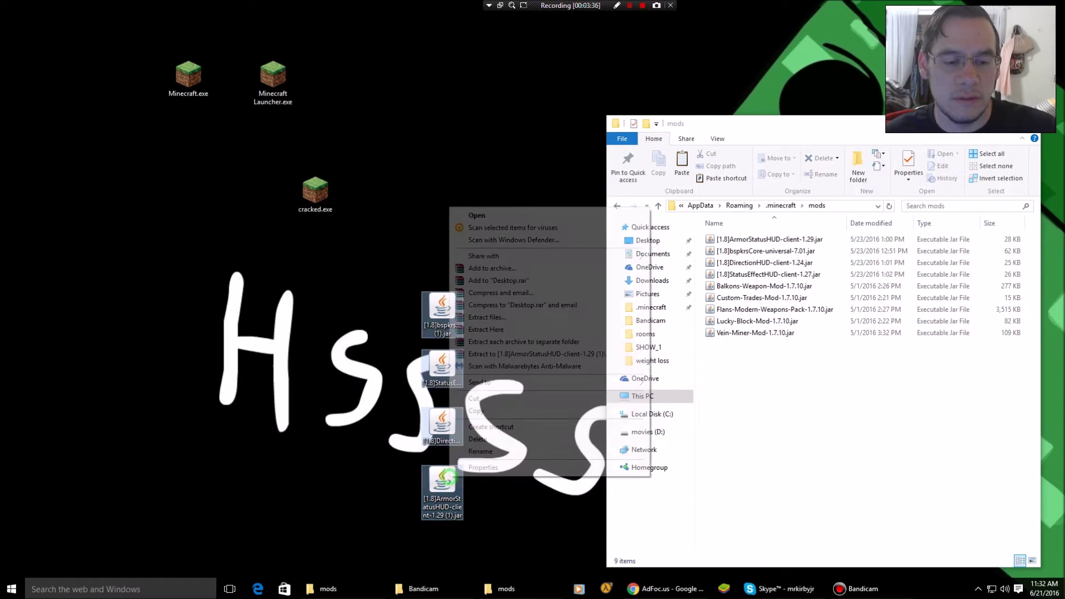
pyautogui.click(475, 410)
pyautogui.click(815, 427)
pyautogui.rightClick(818, 428)
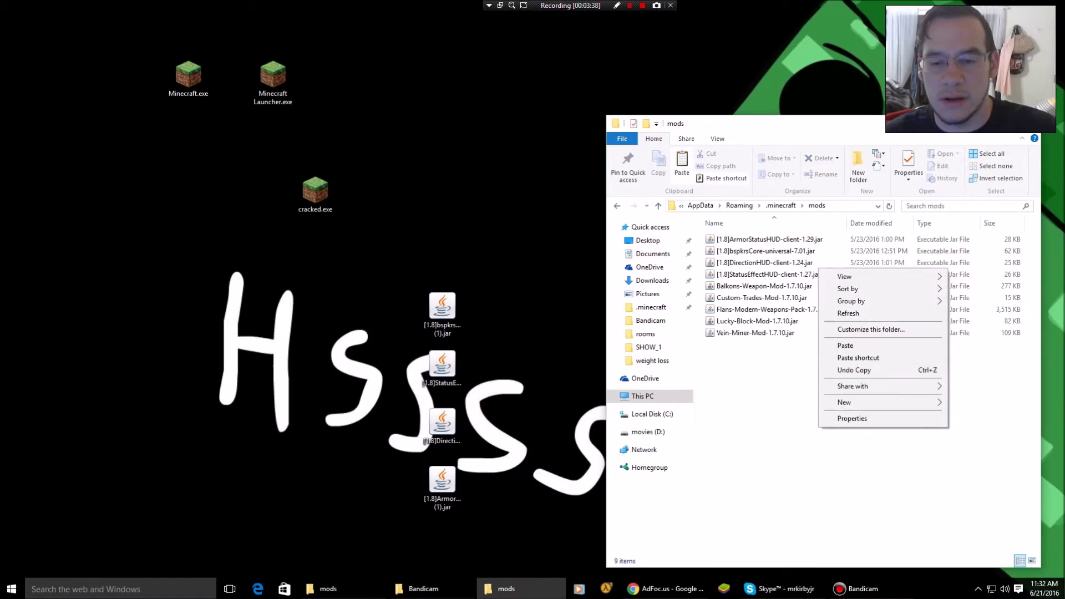
pyautogui.click(769, 427)
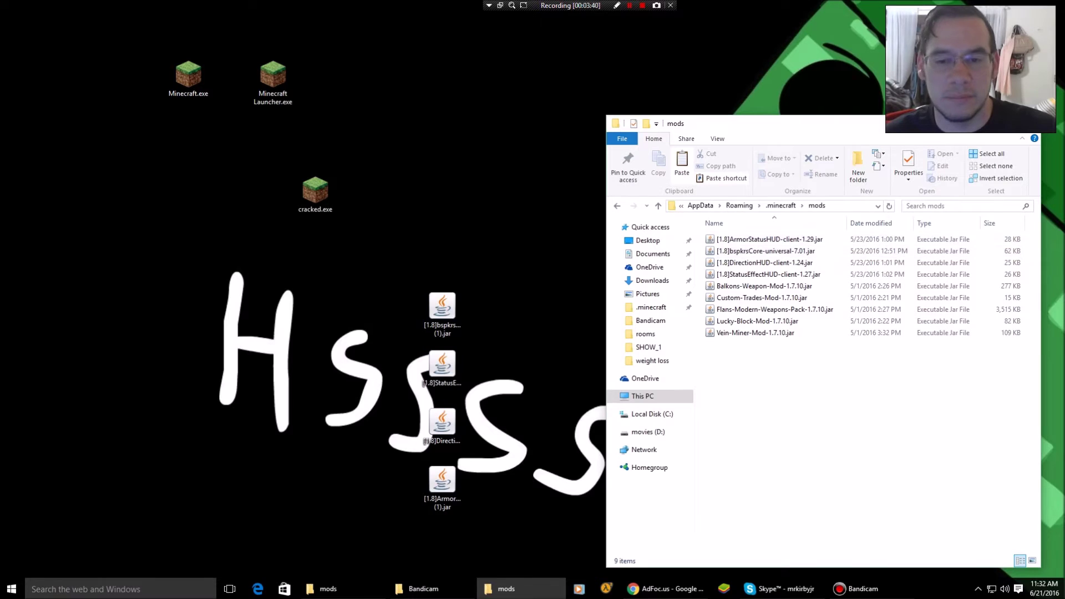
# Check the ArmorStatusHUD and other 1.8 mod jars already in the mods folder and close its window
pyautogui.click(801, 240)
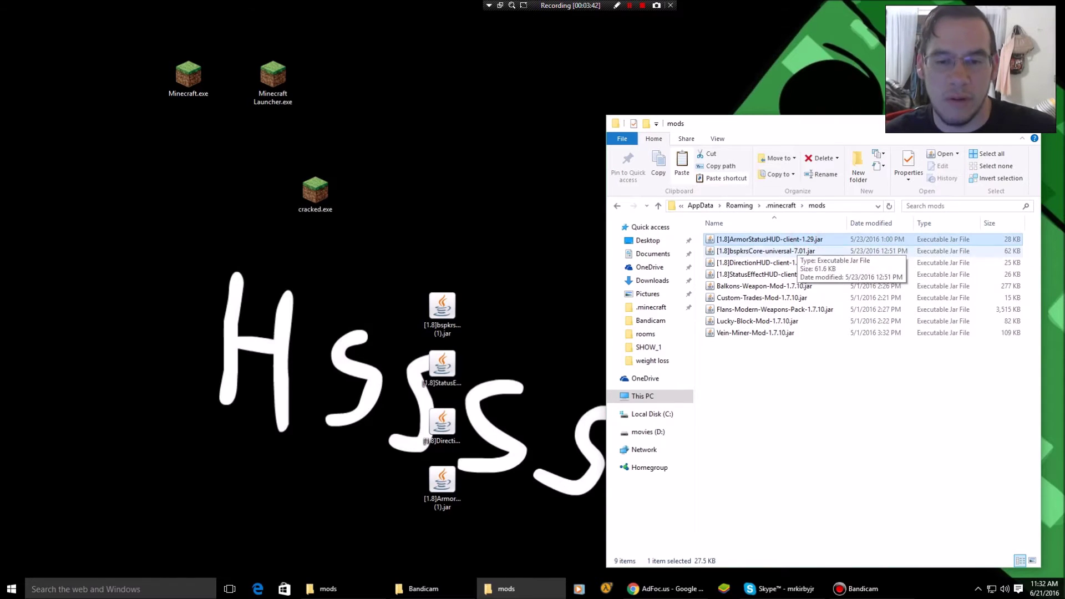
pyautogui.click(833, 412)
pyautogui.keyDown('ctrl'); pyautogui.click(776, 239); pyautogui.keyUp('ctrl')
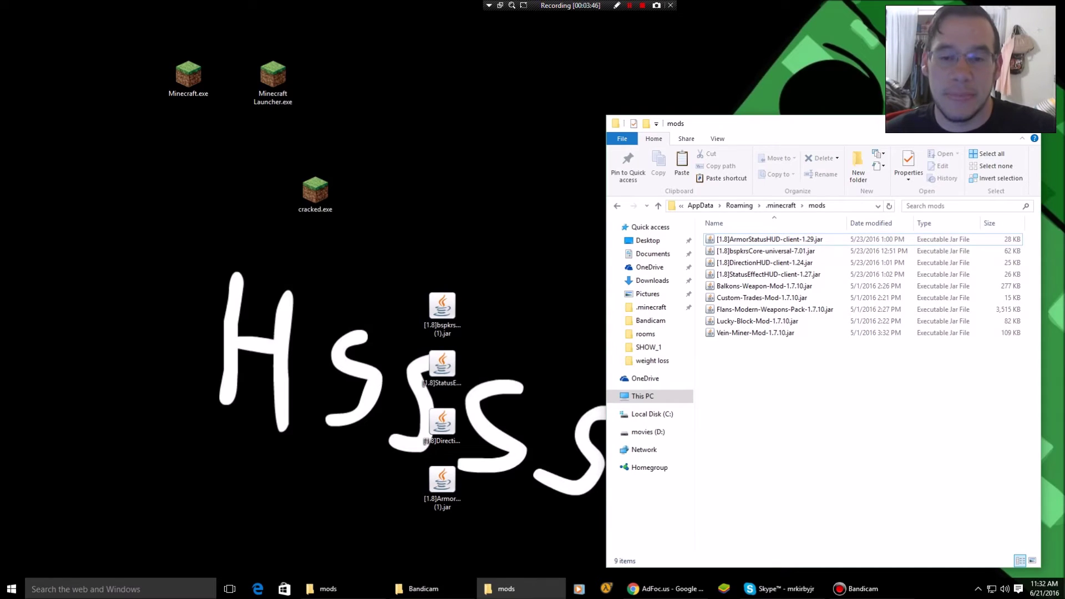
pyautogui.click(1027, 123)
pyautogui.click(646, 297)
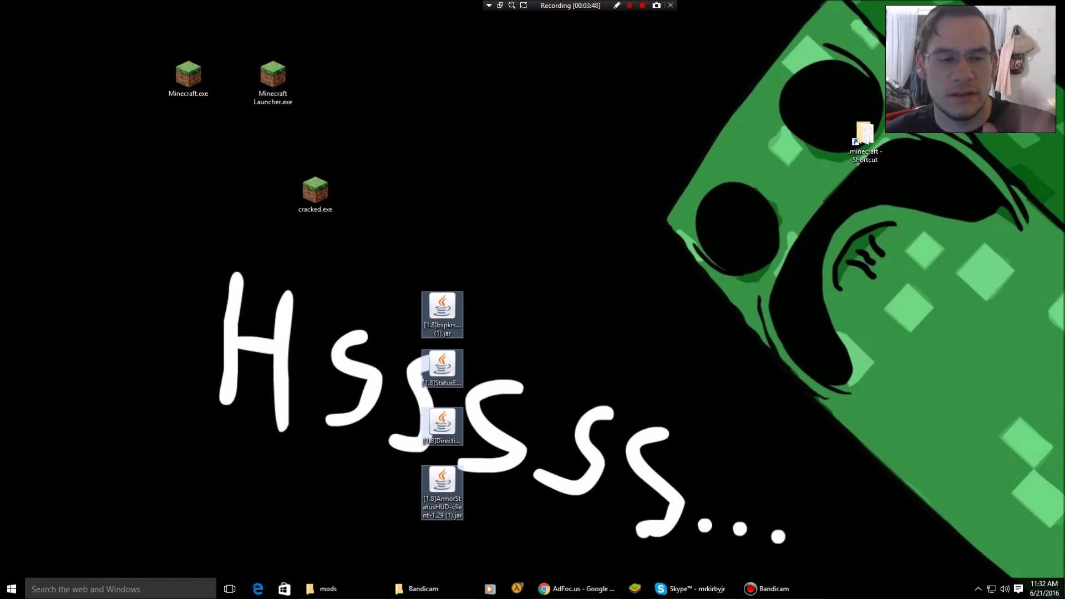
# Start the Minecraft launcher from cracked.exe and choose the 1.8 Forge release as the version
pyautogui.doubleClick(315, 195)
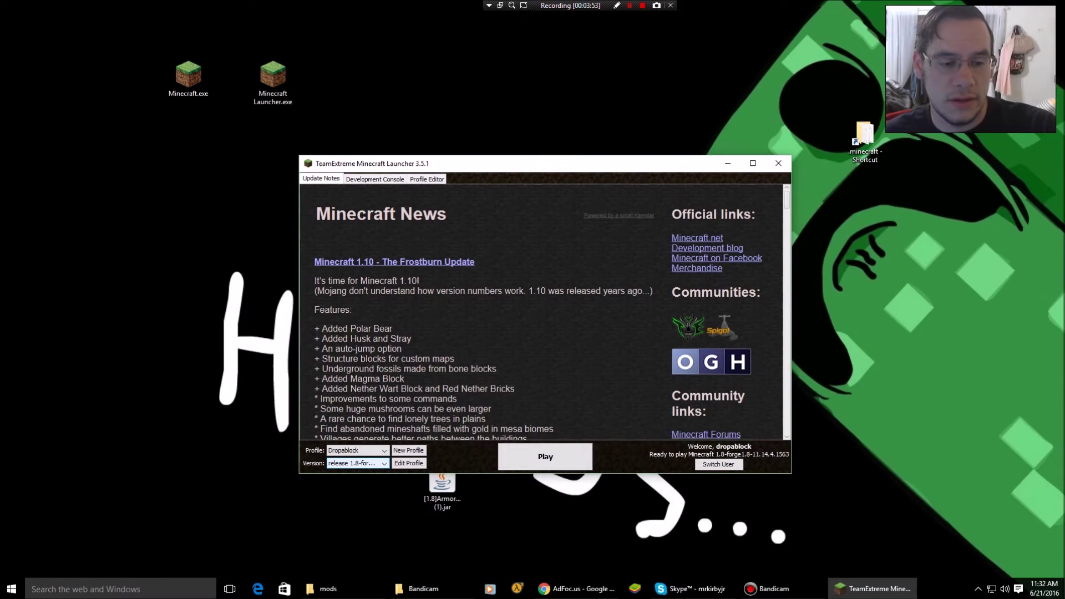
pyautogui.click(370, 464)
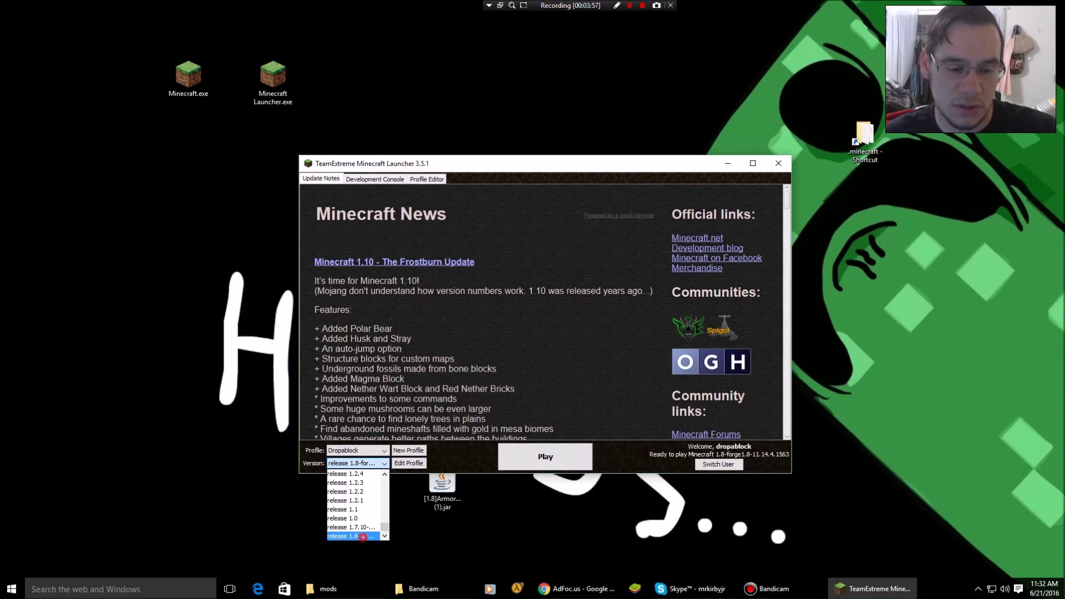
pyautogui.click(363, 536)
# Look through the launcher's other release versions and open the current profile for editing
pyautogui.click(370, 463)
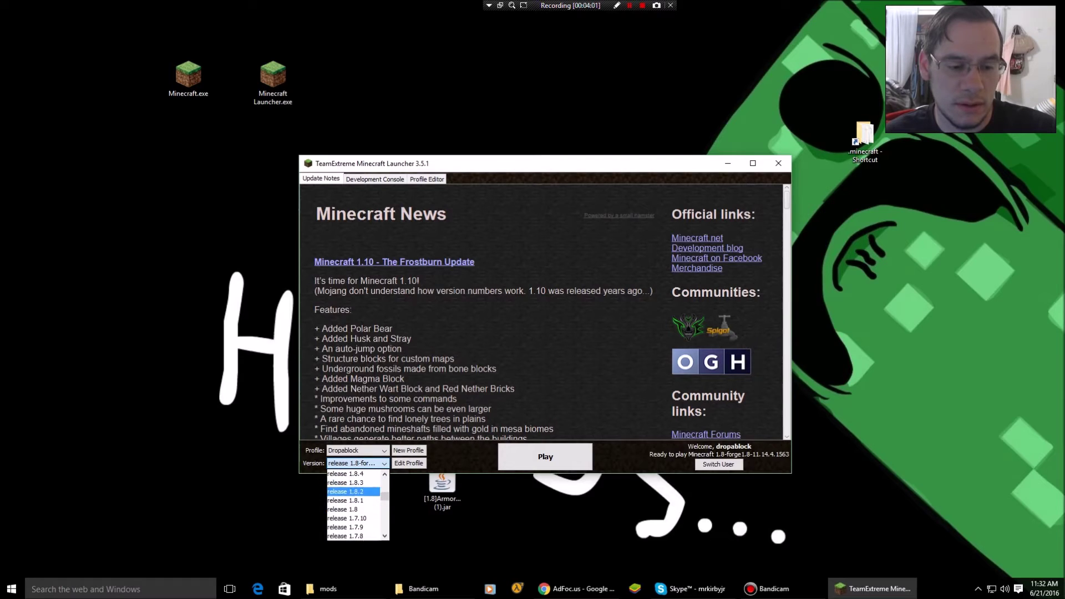
pyautogui.click(447, 462)
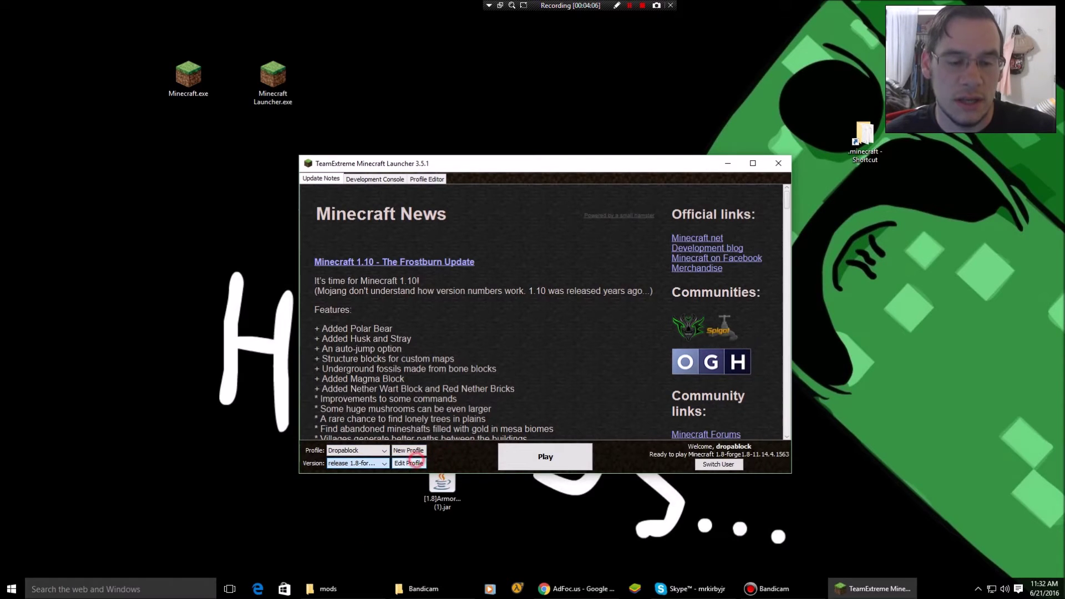
pyautogui.click(416, 462)
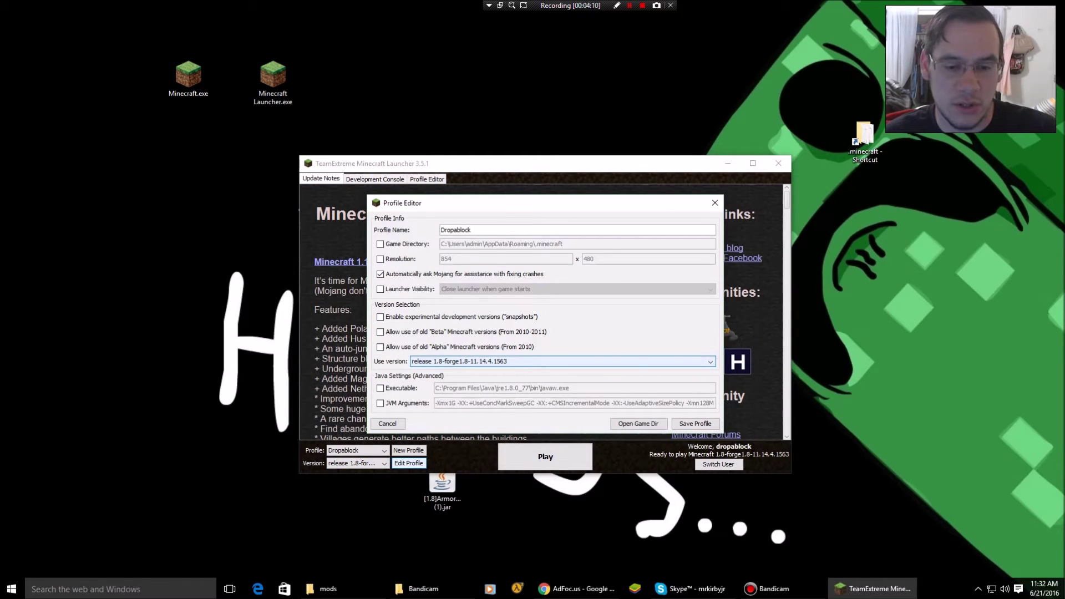
pyautogui.click(714, 202)
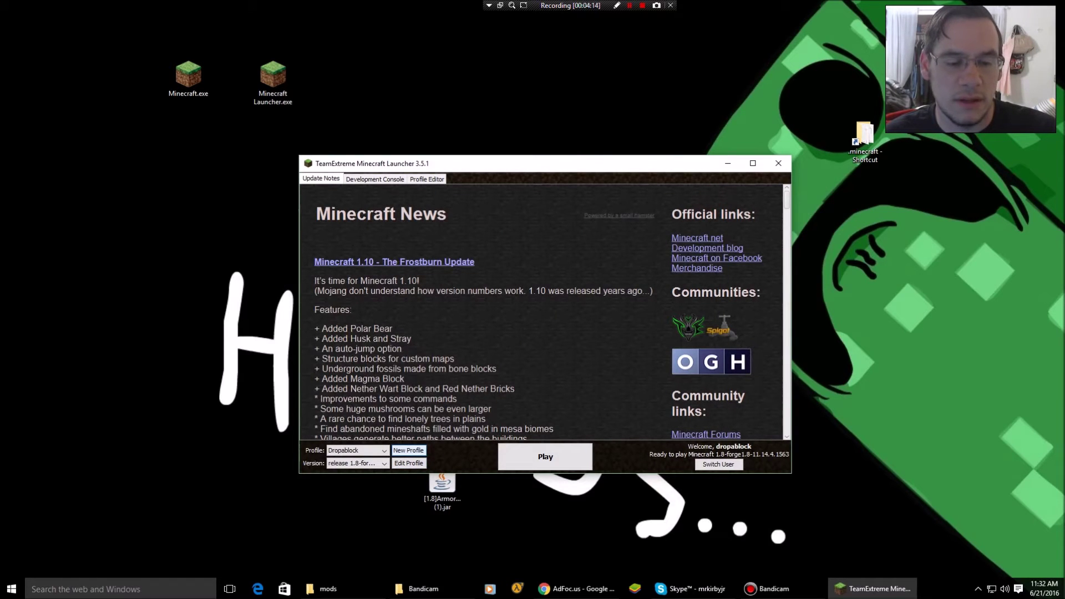
pyautogui.click(408, 450)
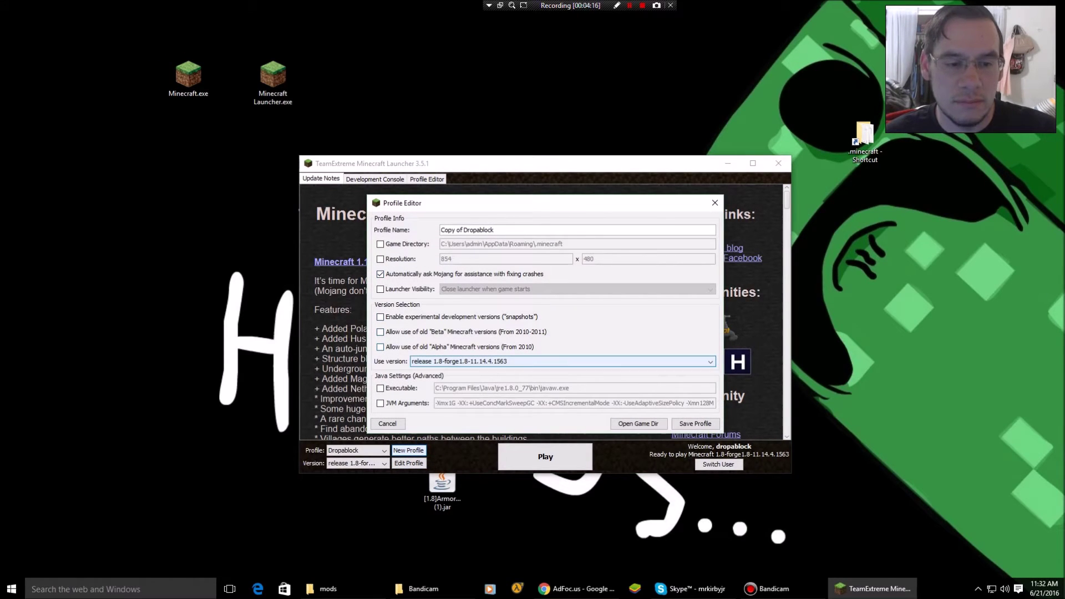
pyautogui.click(715, 203)
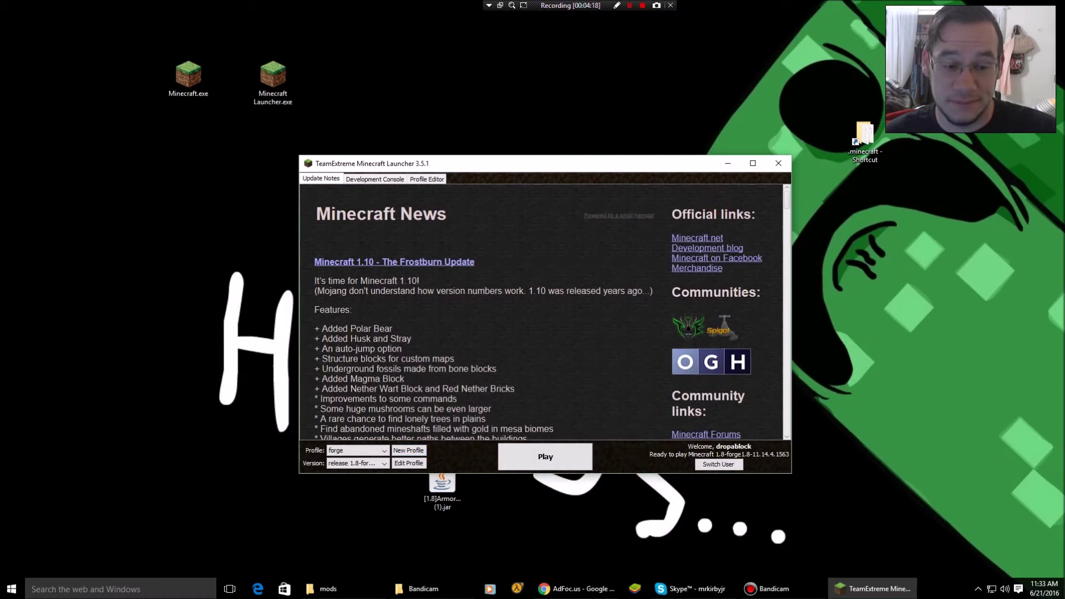
# Launch the game from the forge profile with the 1.8 Forge release as its version
pyautogui.click(381, 462)
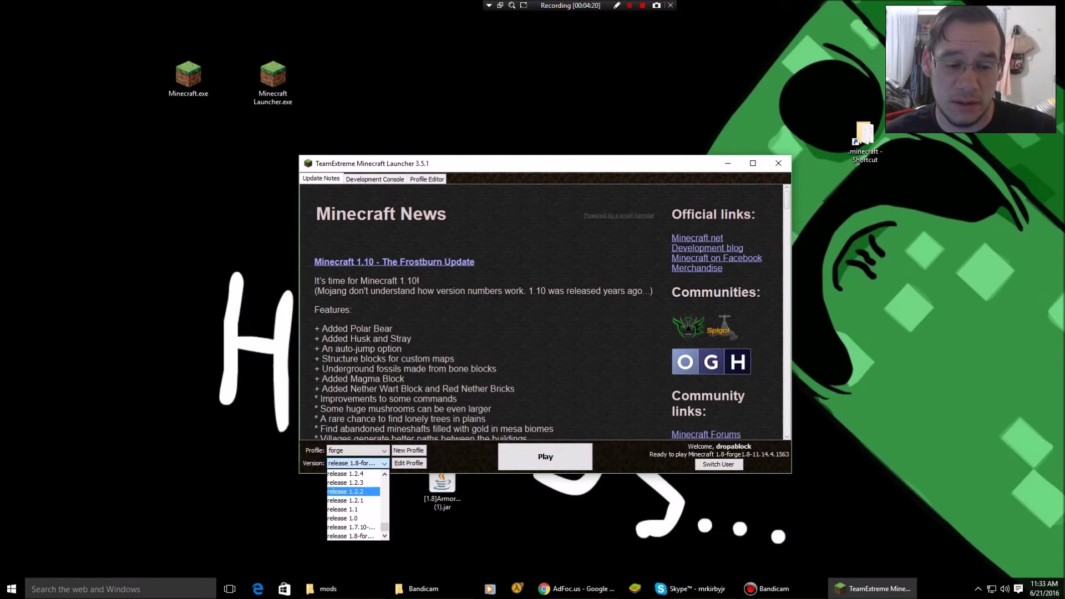
pyautogui.click(458, 465)
pyautogui.click(546, 456)
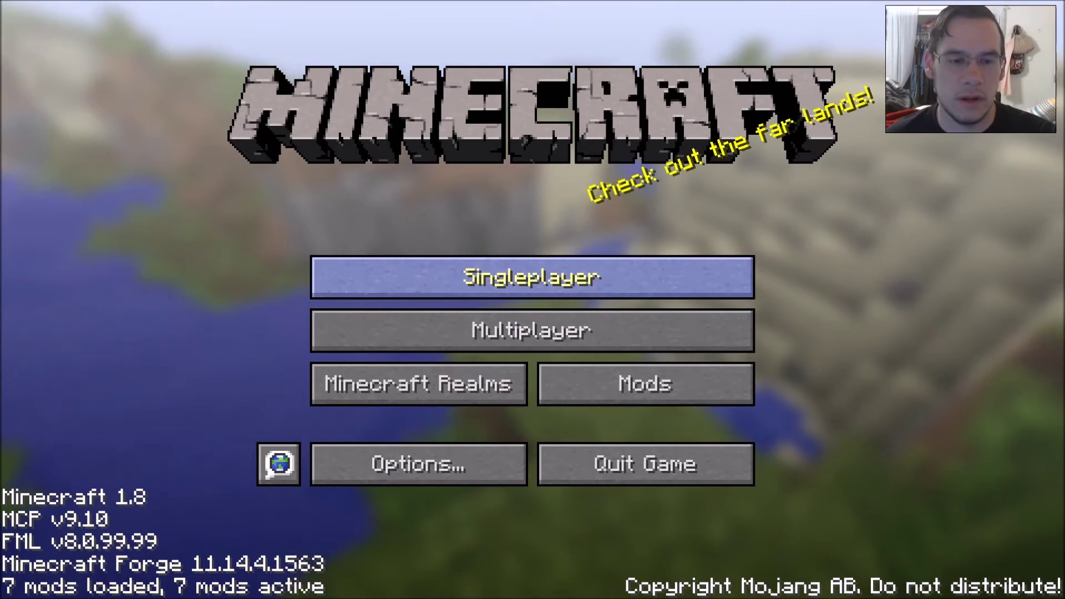
pyautogui.click(431, 286)
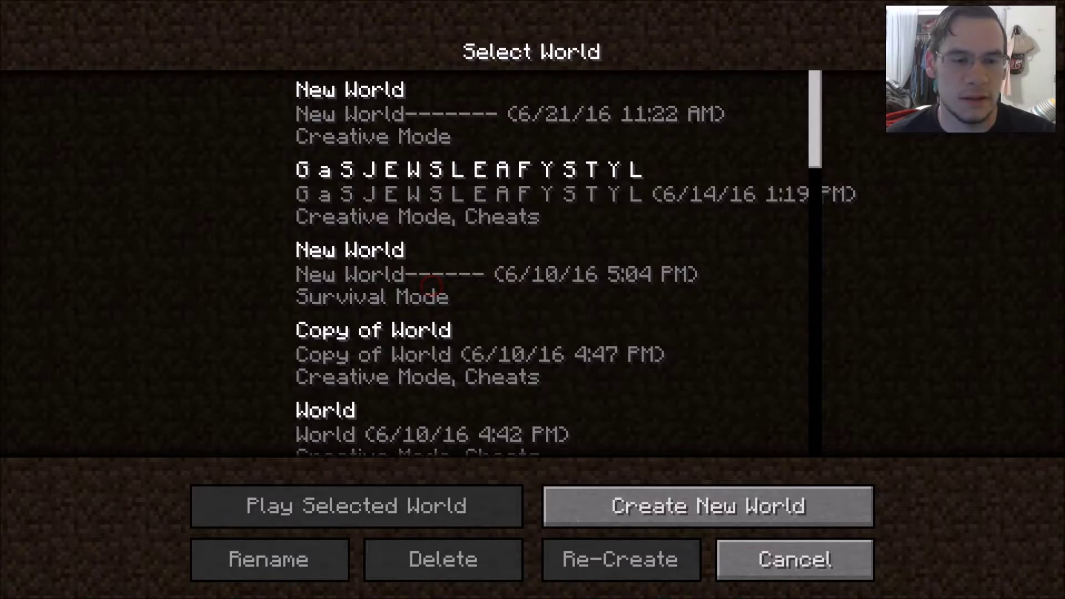
pyautogui.click(378, 104)
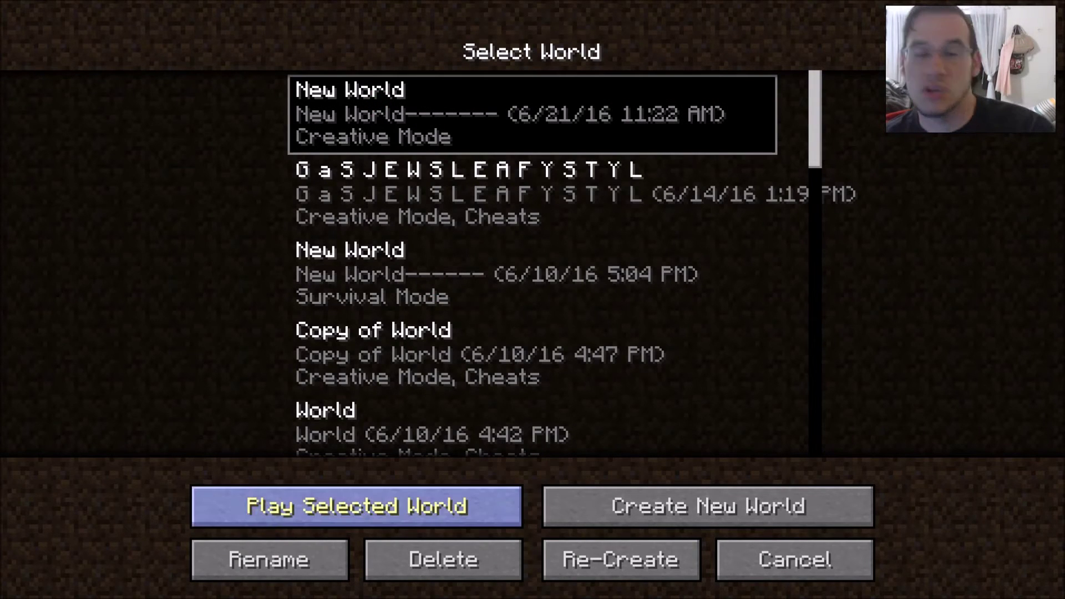
pyautogui.click(795, 559)
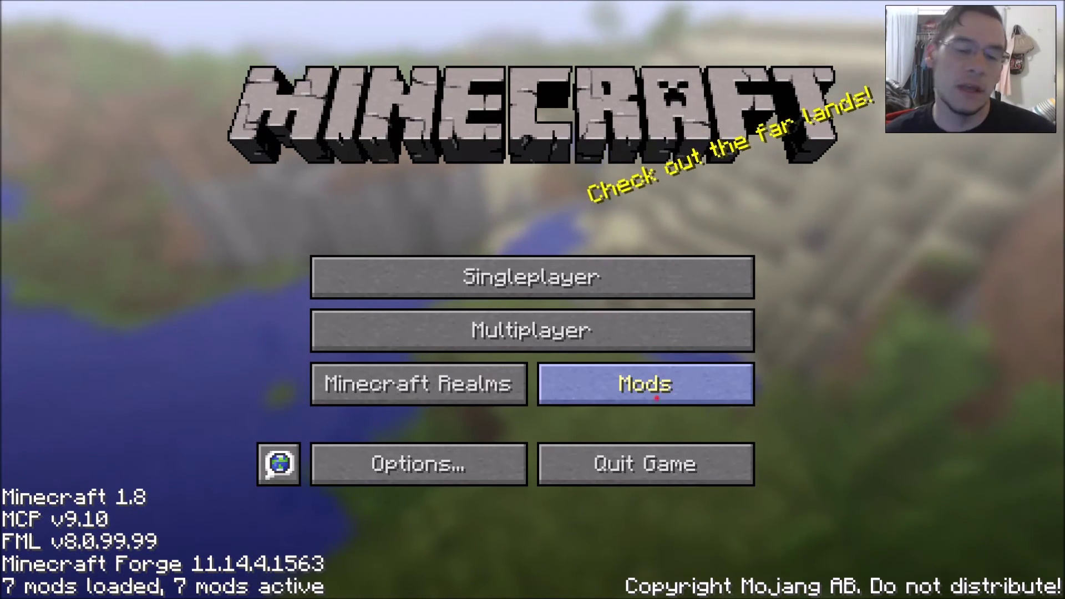
# Check the game's mod list for bspkrsCore, ArmorStatusHUD, DirectionHUD and StatusEffectHUD, and return to the main menu
pyautogui.click(646, 384)
pyautogui.scroll(-5, 151, 241)
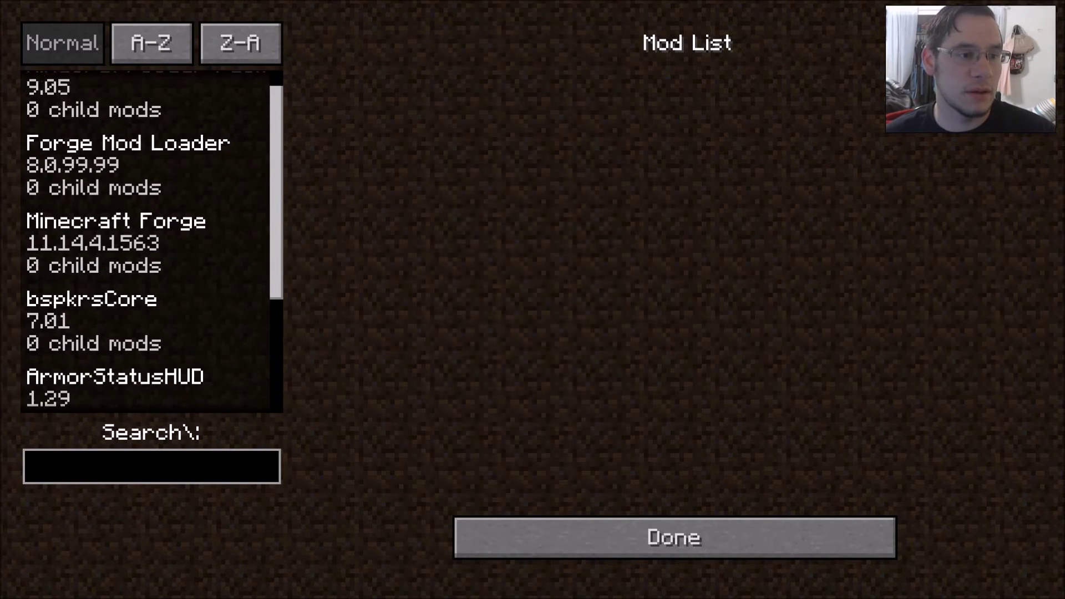
pyautogui.scroll(-1, 151, 241)
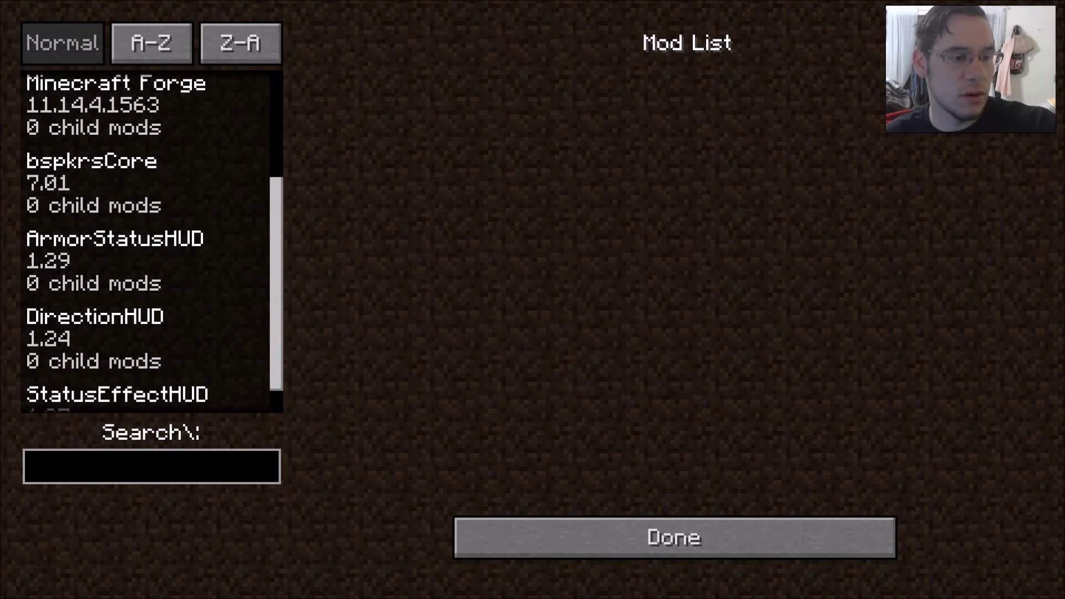
pyautogui.scroll(-2, 151, 241)
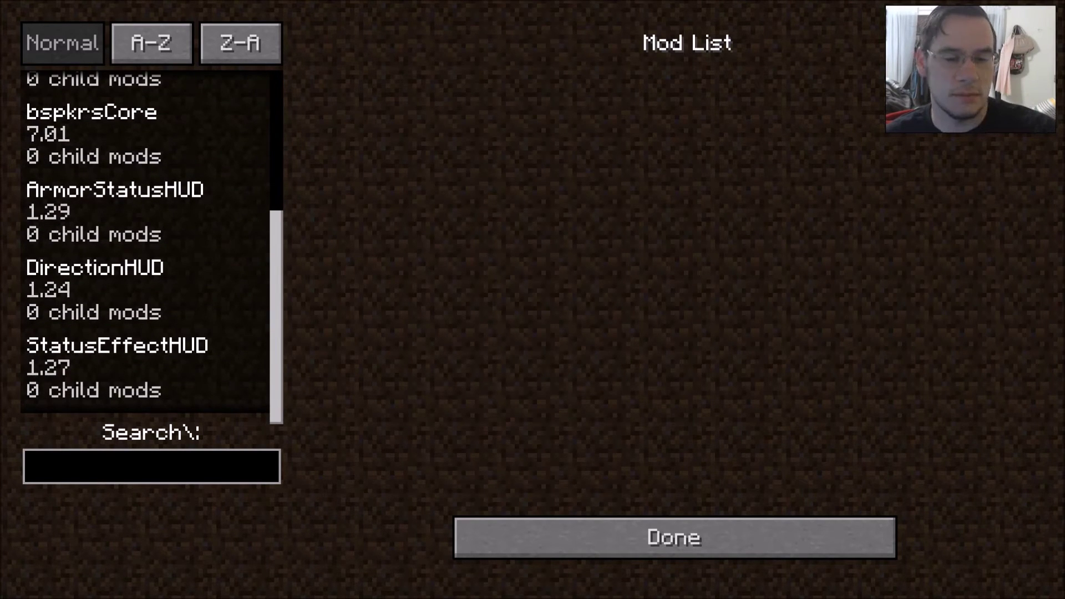
pyautogui.click(514, 544)
# Load the most recent singleplayer creative world, New World, dated 6/21/16
pyautogui.click(494, 298)
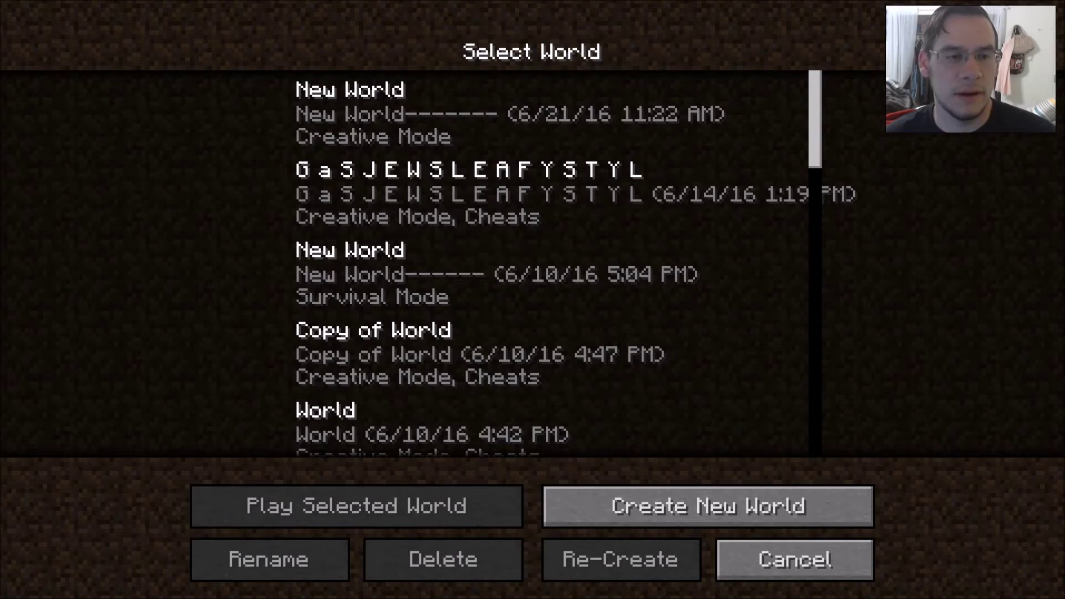
pyautogui.click(367, 127)
pyautogui.click(406, 500)
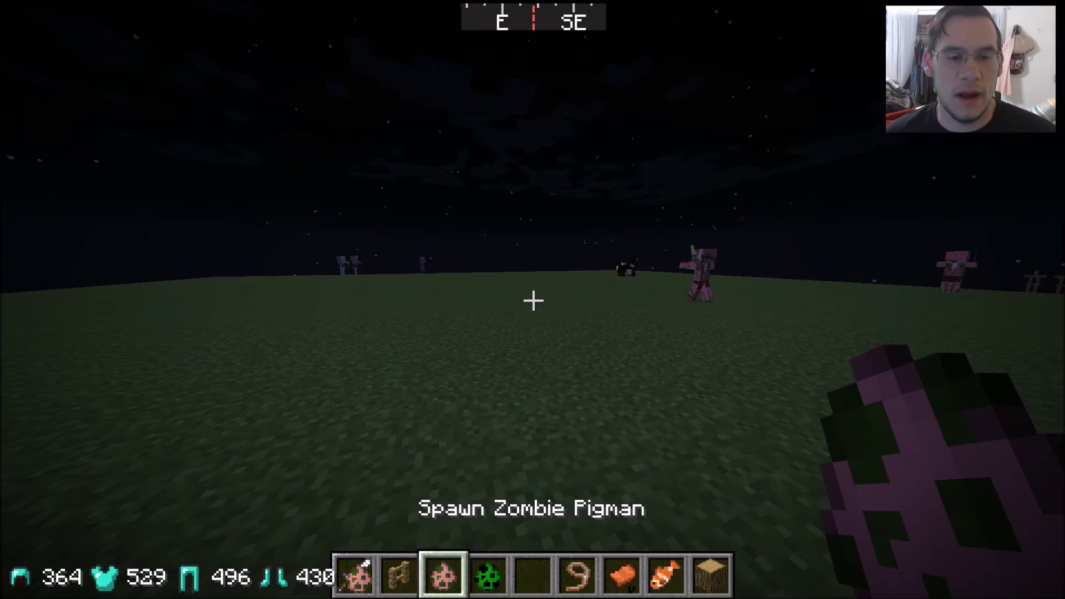
# Walk and turn around in the world to examine the direction compass and the armor durability display
pyautogui.press('w')
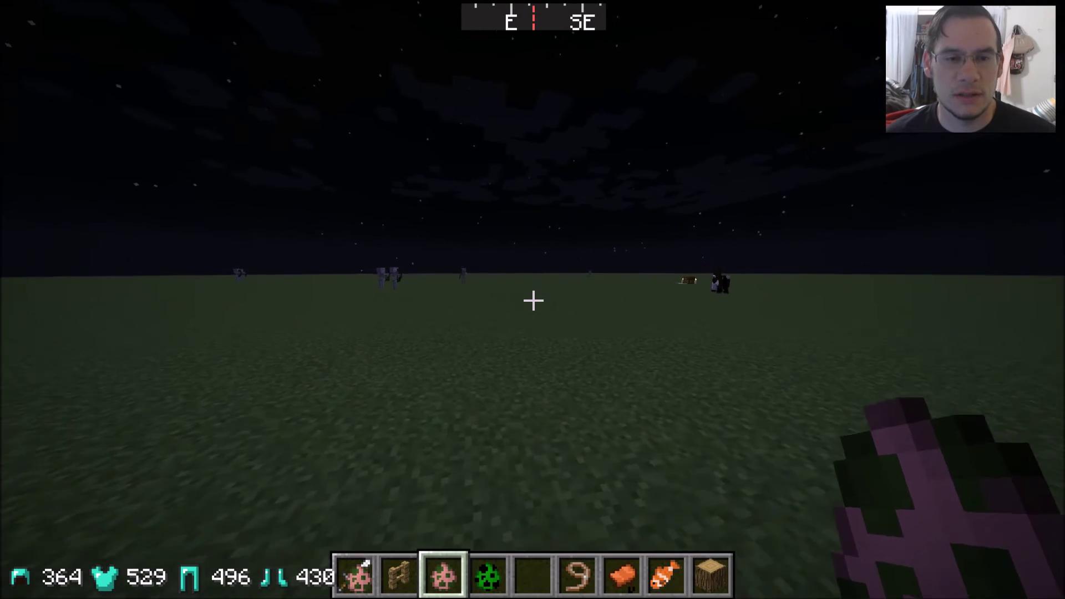
pyautogui.press('w')
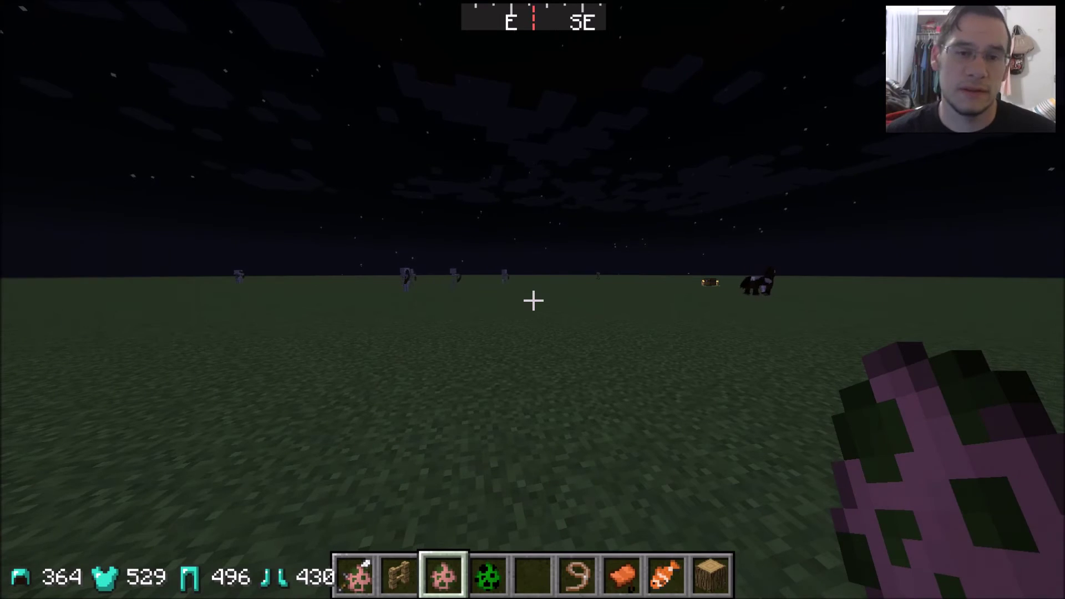
pyautogui.moveTo(533, 301)
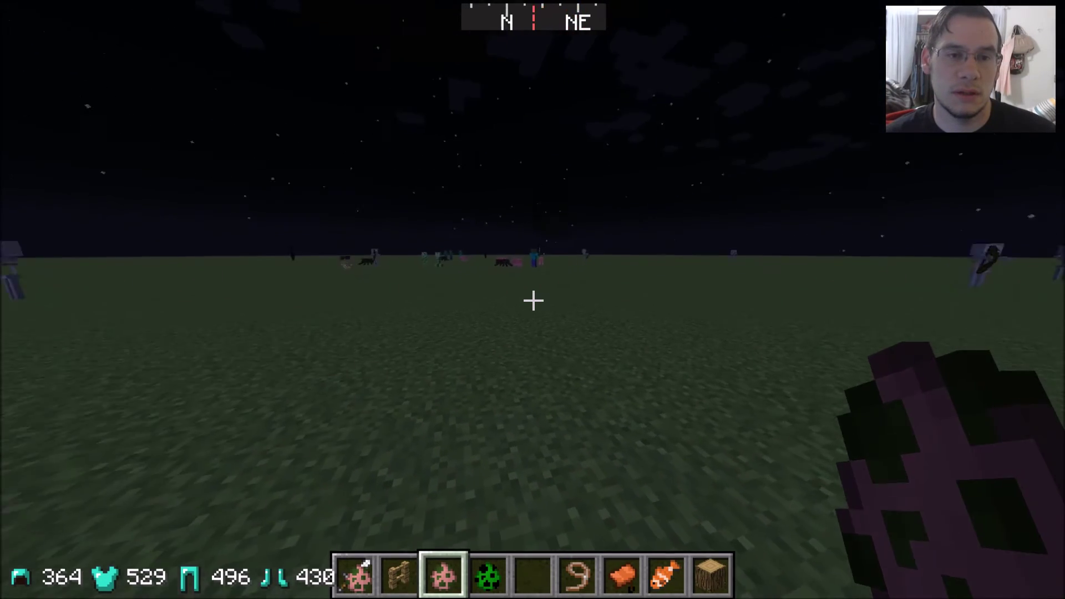
pyautogui.press('w')
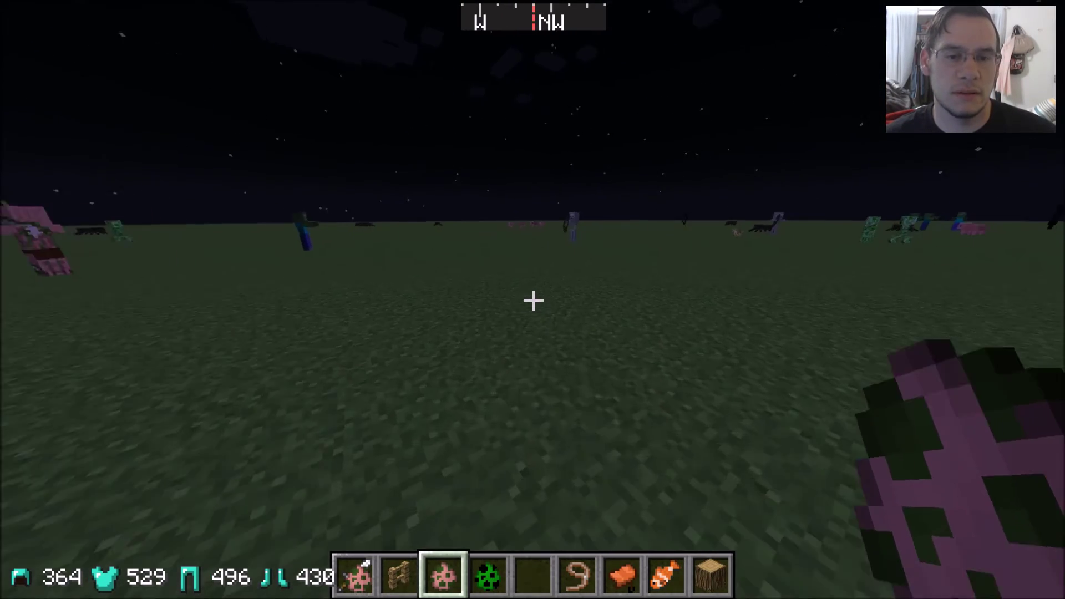
pyautogui.press('w')
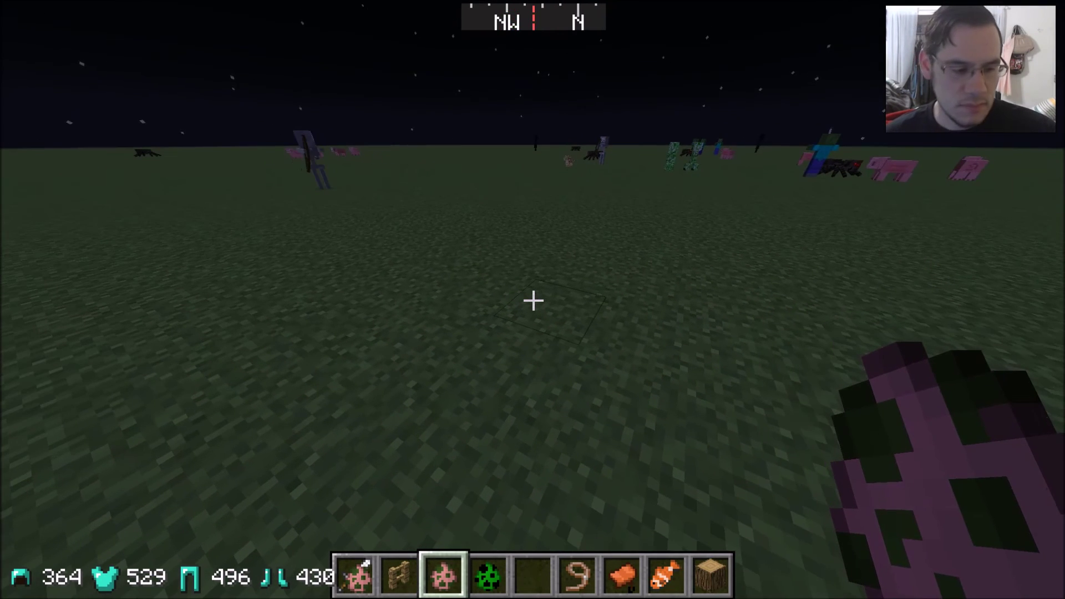
pyautogui.press('e')
pyautogui.press('e')
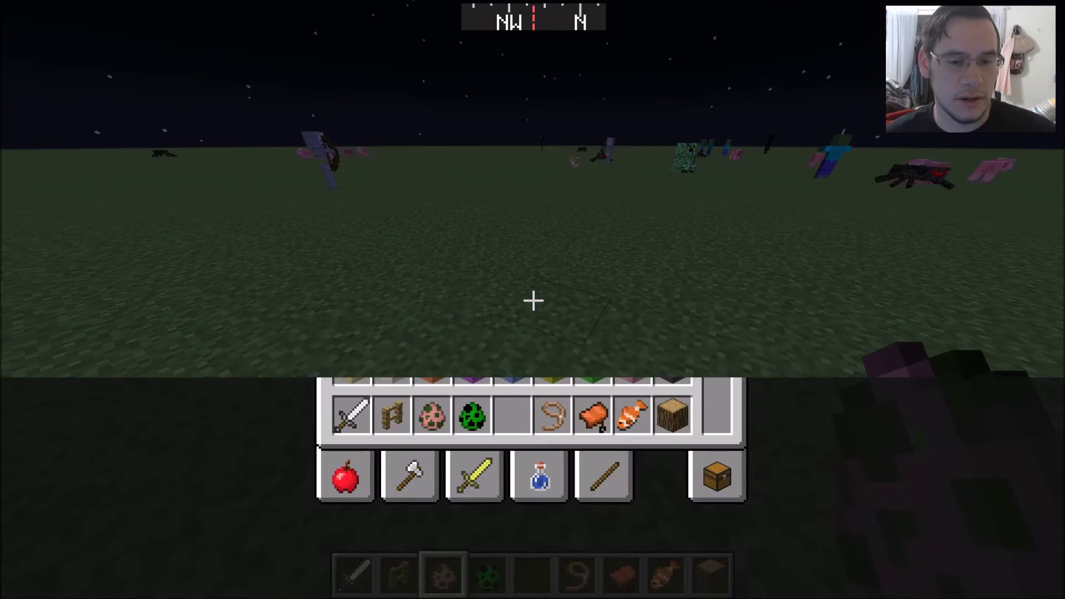
pyautogui.press('e')
pyautogui.press('e')
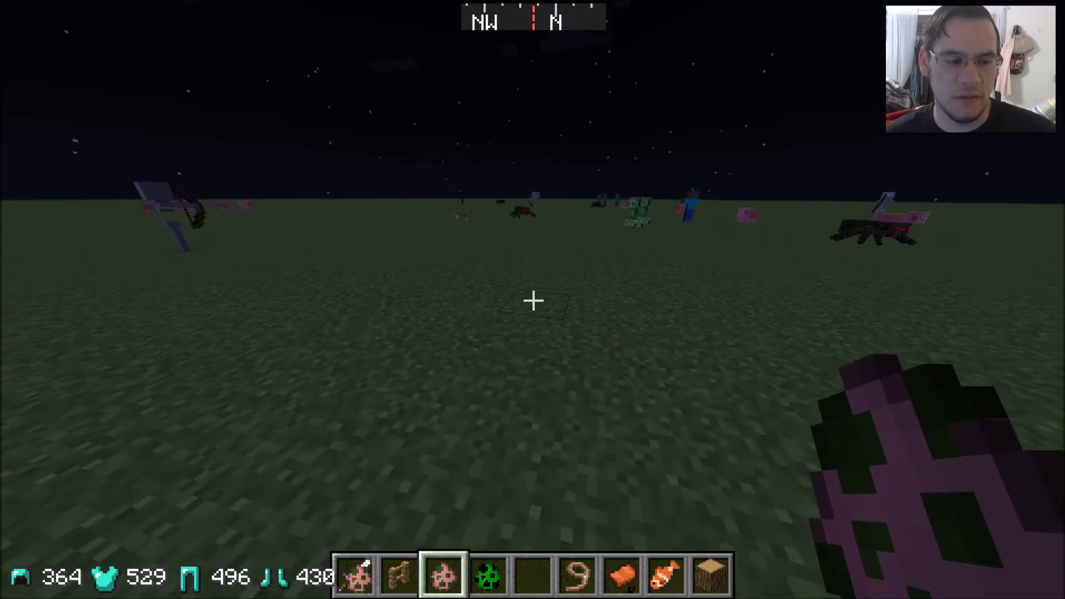
pyautogui.press('w')
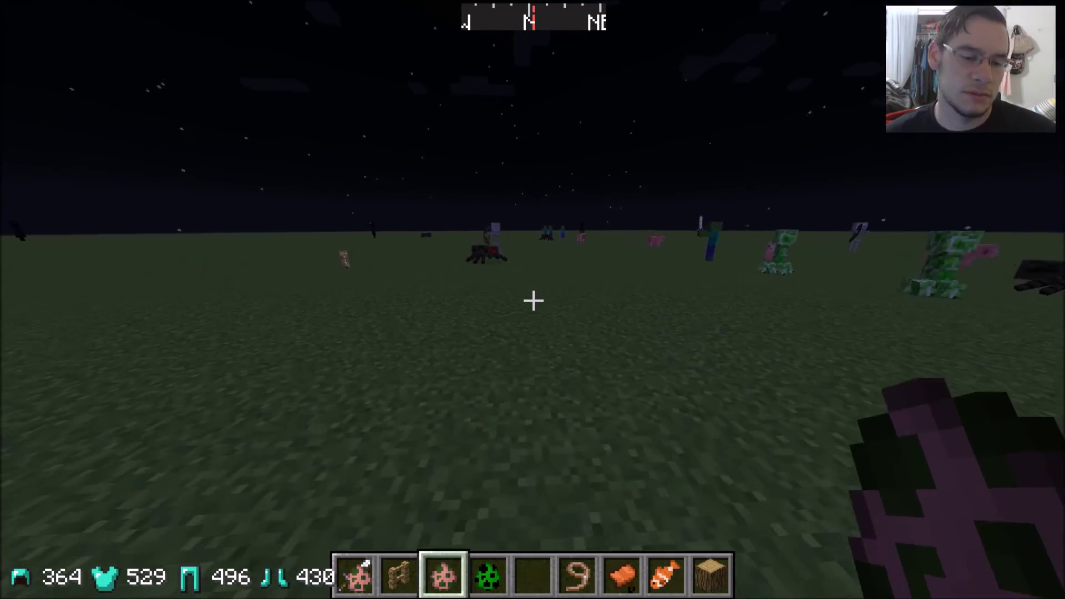
# Take off the diamond chestplate, boots, leggings and helmet, store them in the inventory, and return to the world
pyautogui.press('e')
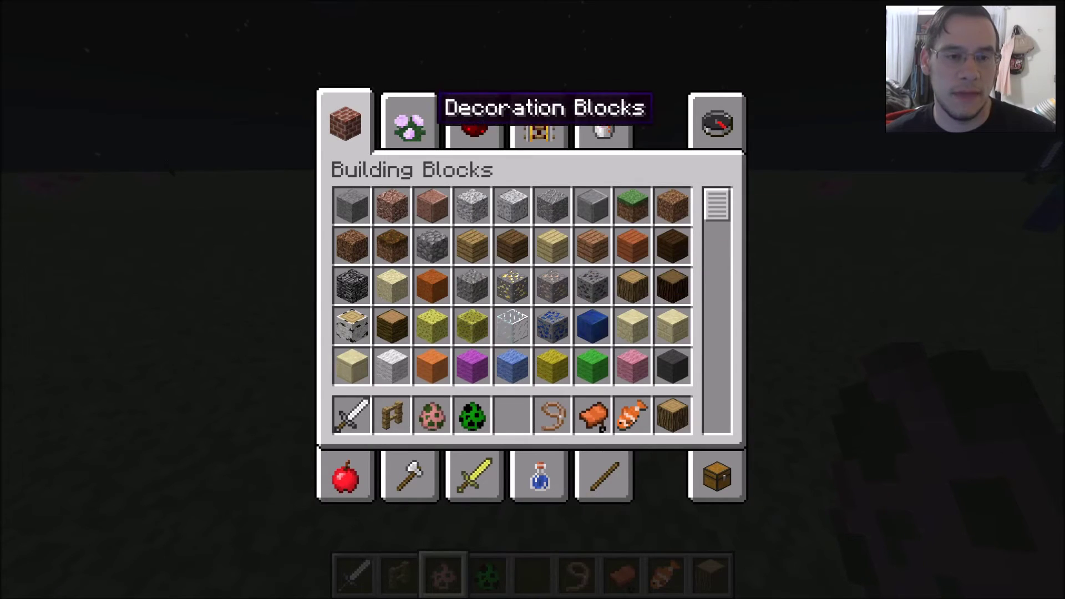
pyautogui.click(421, 122)
pyautogui.click(454, 128)
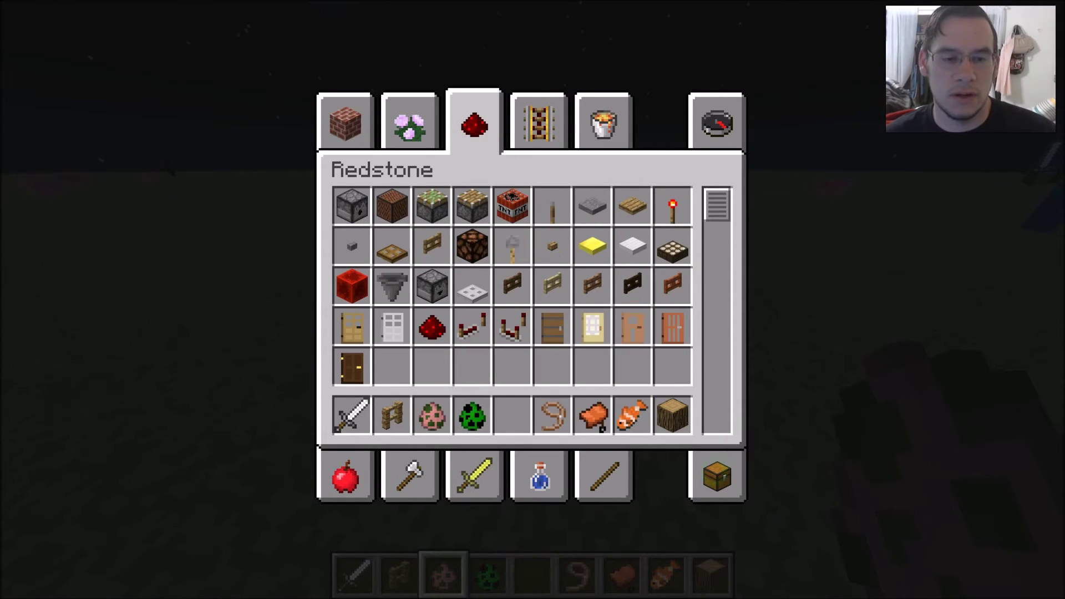
pyautogui.click(717, 476)
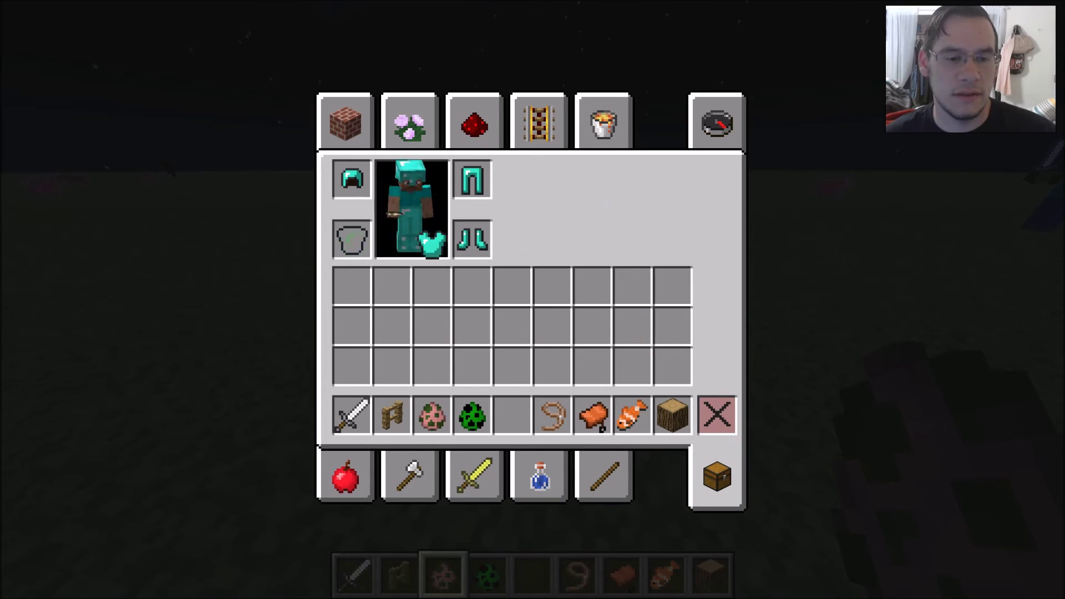
pyautogui.click(472, 285)
pyautogui.click(472, 239)
pyautogui.click(513, 285)
pyautogui.click(472, 179)
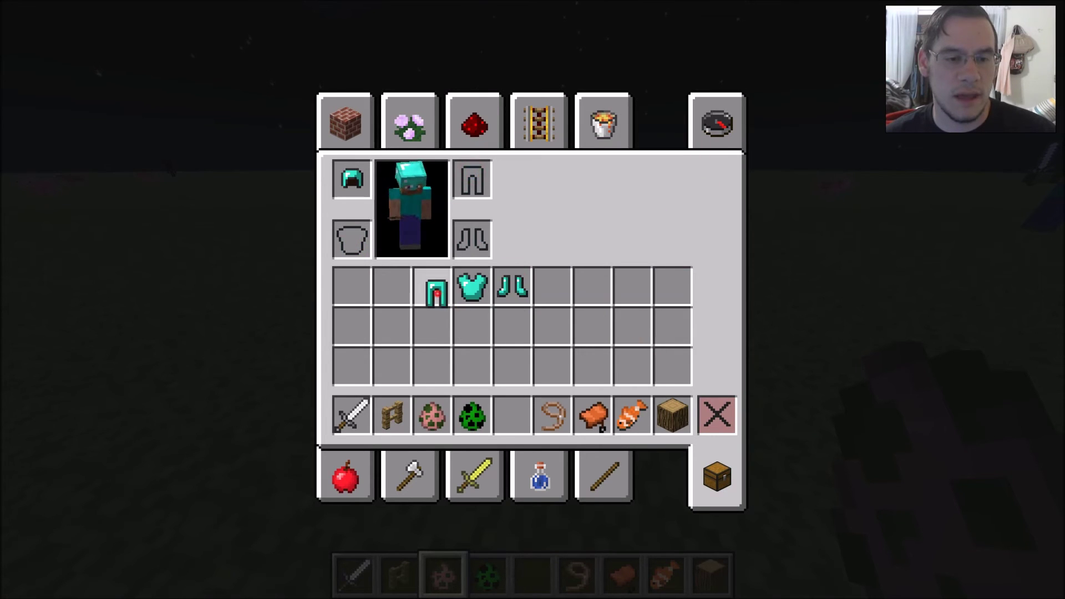
pyautogui.click(432, 285)
pyautogui.click(352, 179)
pyautogui.click(392, 285)
pyautogui.press('e')
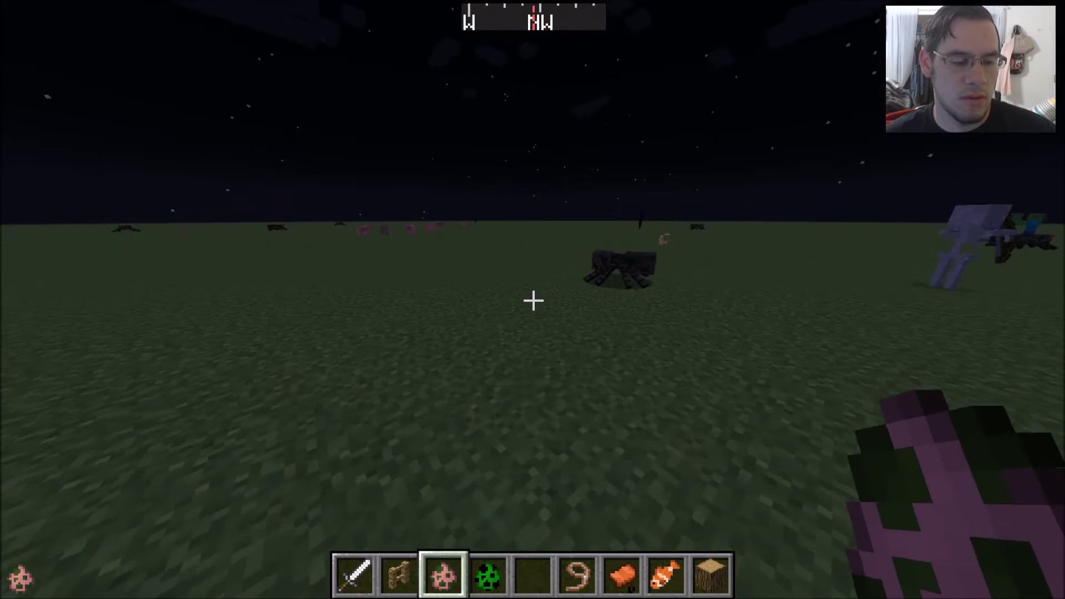
# Put the diamond chestplate back on and return to the world to view the armor display
pyautogui.press('e')
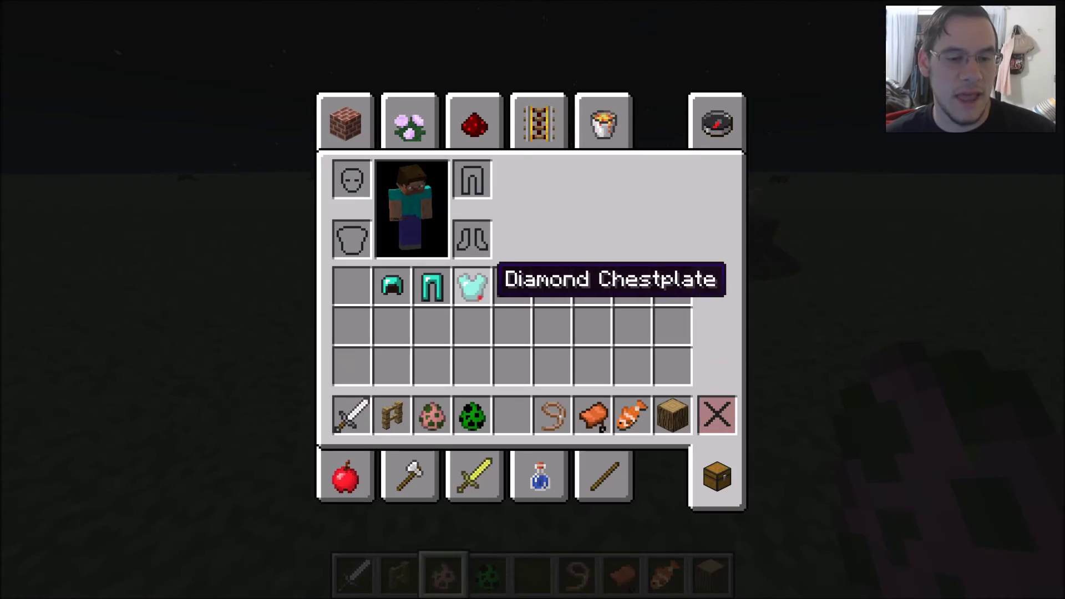
pyautogui.keyDown('shift'); pyautogui.click(472, 286); pyautogui.keyUp('shift')
pyautogui.press('e')
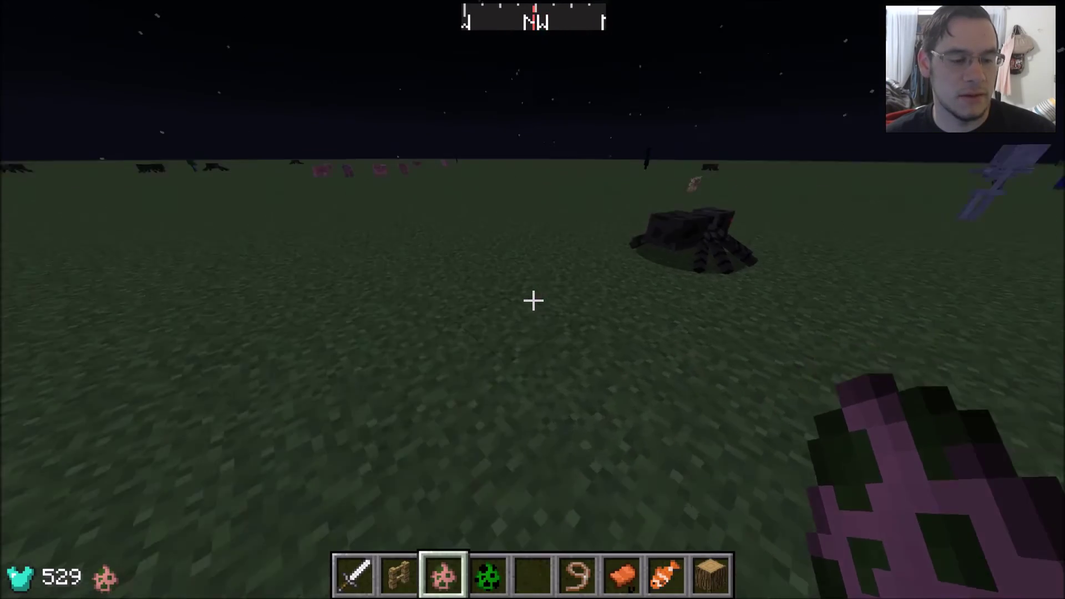
pyautogui.press('w')
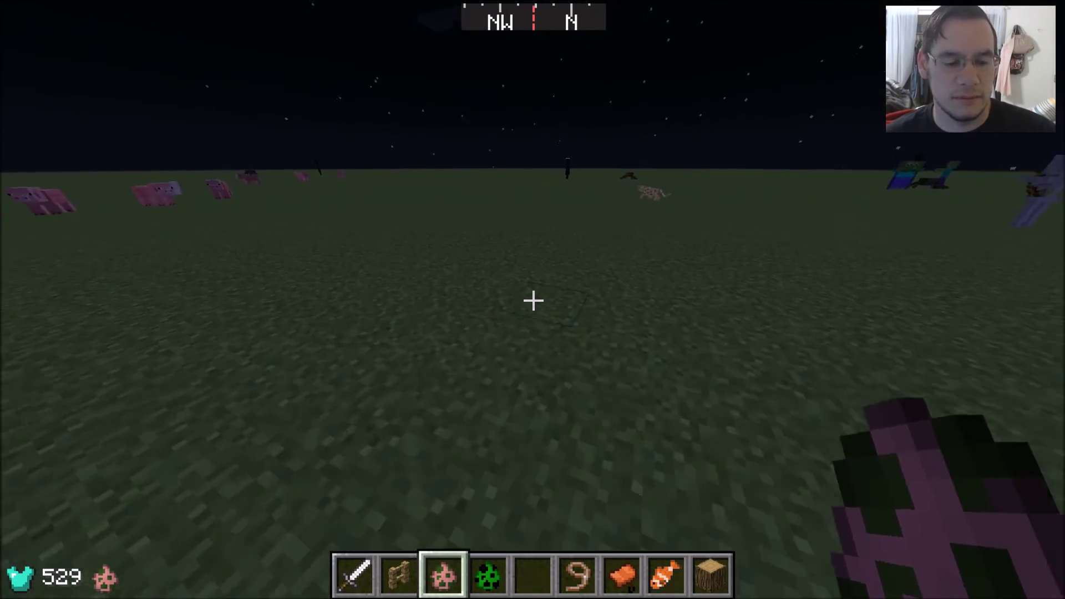
pyautogui.rightClick(533, 300)
# Look through the creative inventory's item categories to find the potions
pyautogui.press('e')
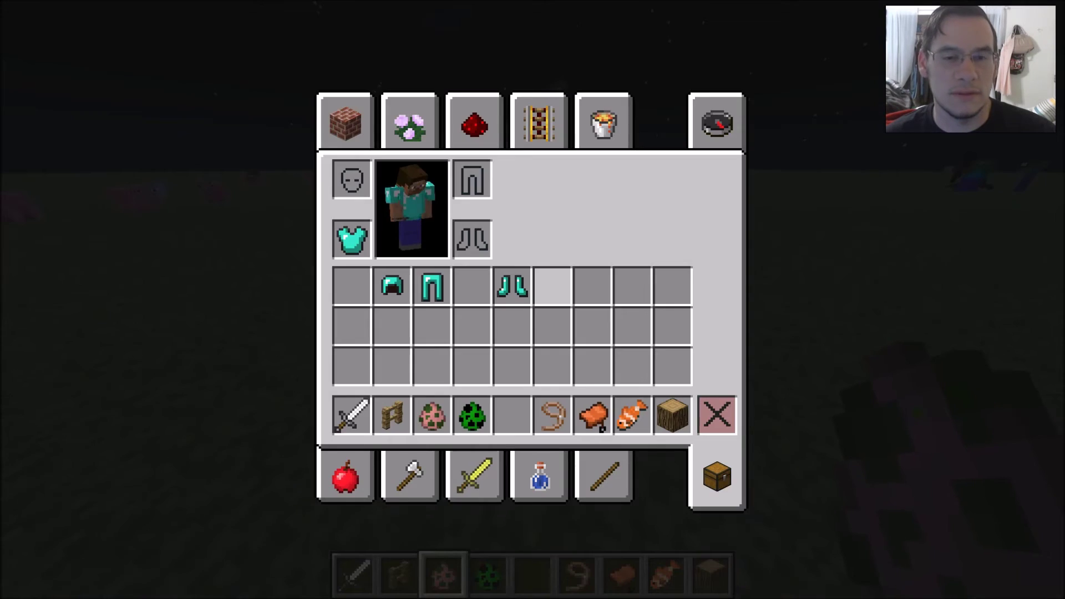
pyautogui.click(602, 117)
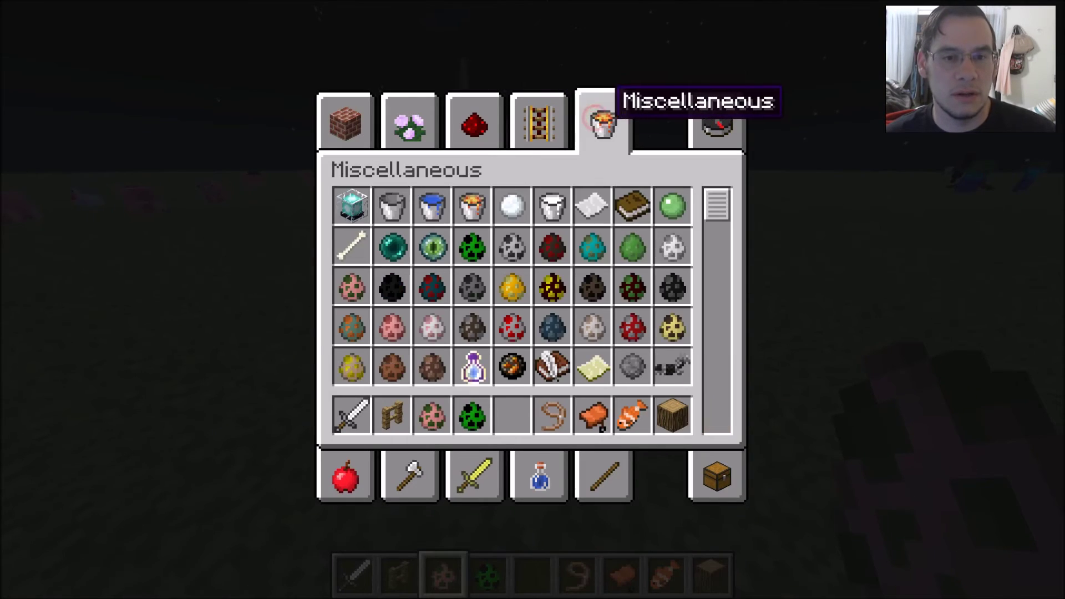
pyautogui.scroll(-5, 587, 267)
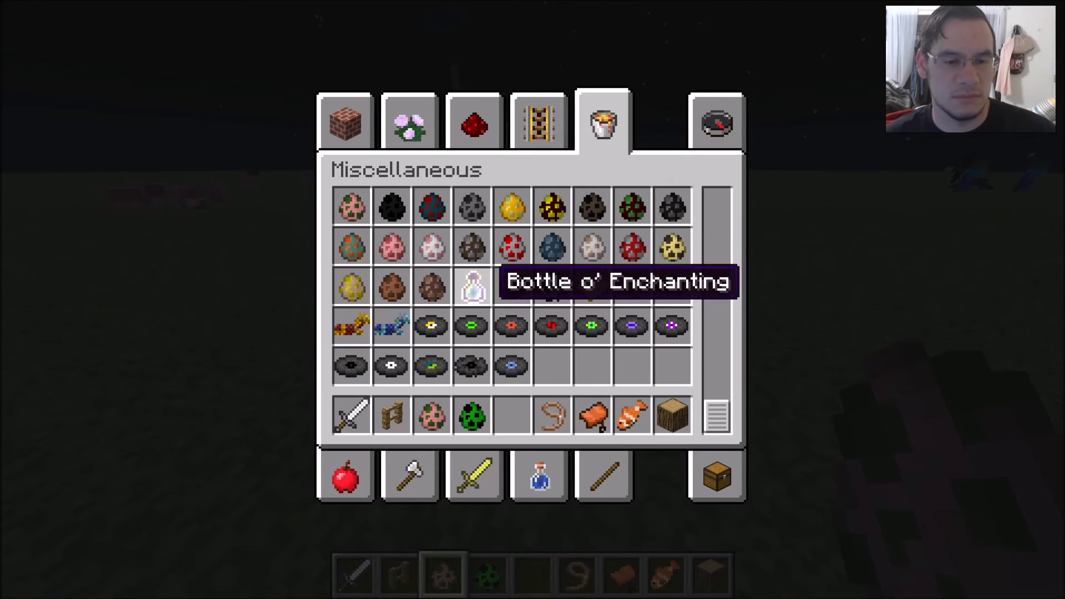
pyautogui.click(539, 120)
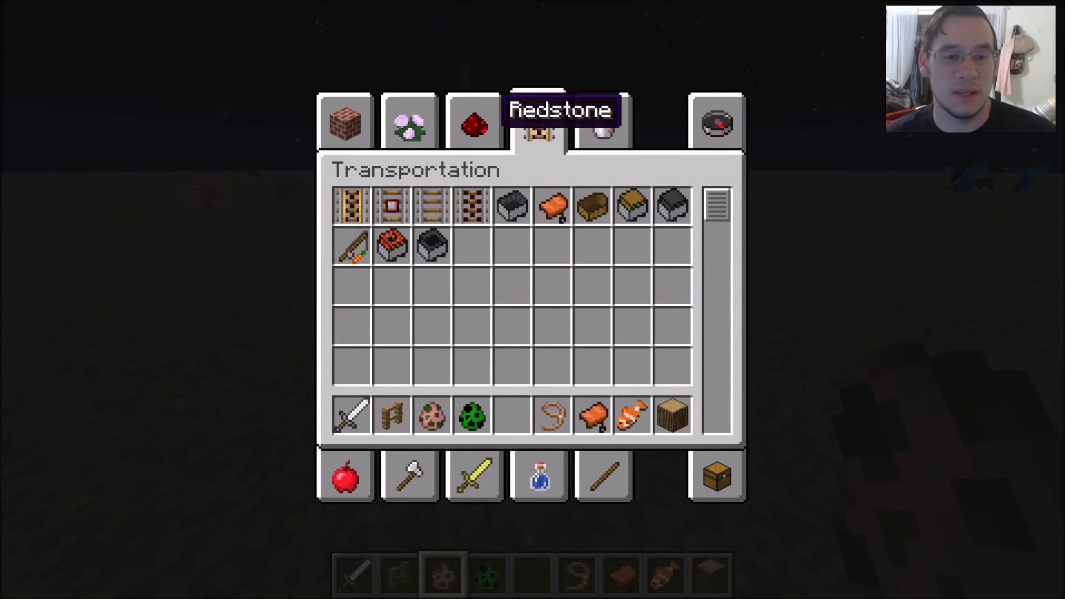
pyautogui.click(474, 119)
pyautogui.click(410, 119)
pyautogui.scroll(-10, 502, 294)
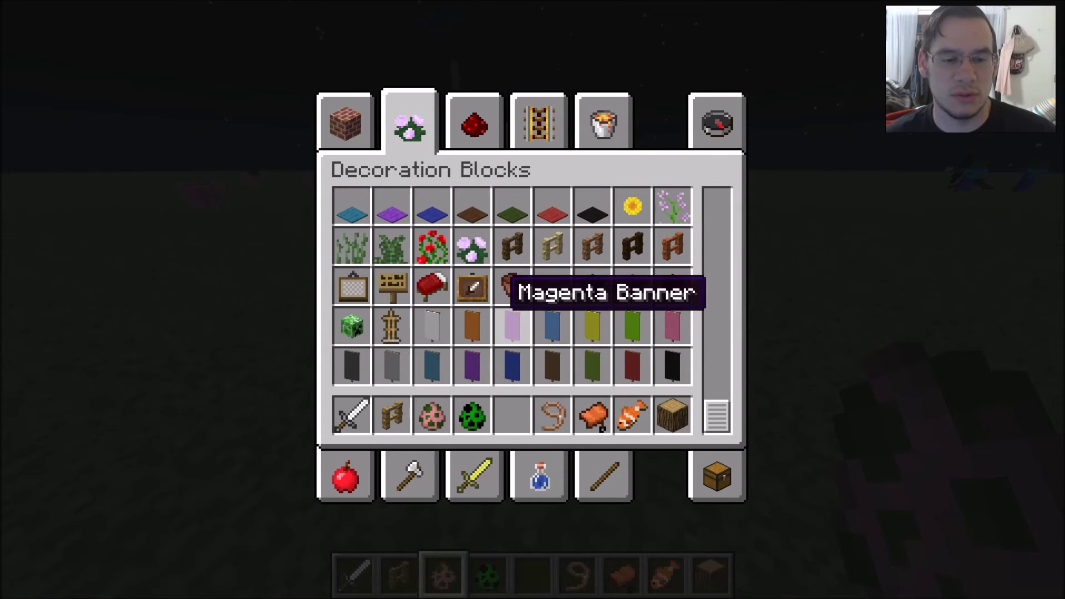
pyautogui.click(347, 118)
pyautogui.scroll(-10, 557, 294)
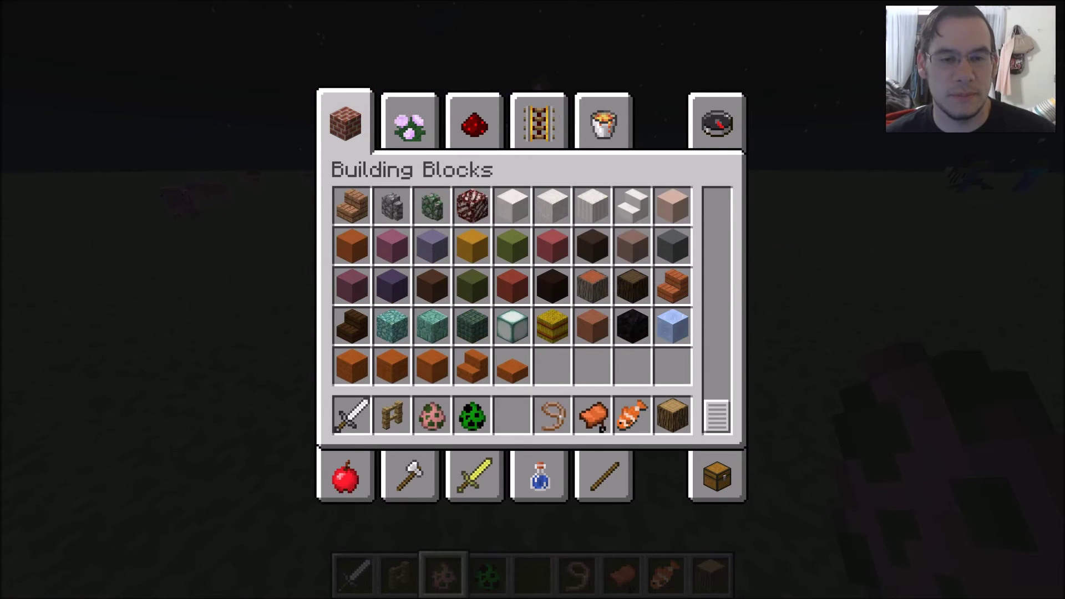
pyautogui.click(489, 141)
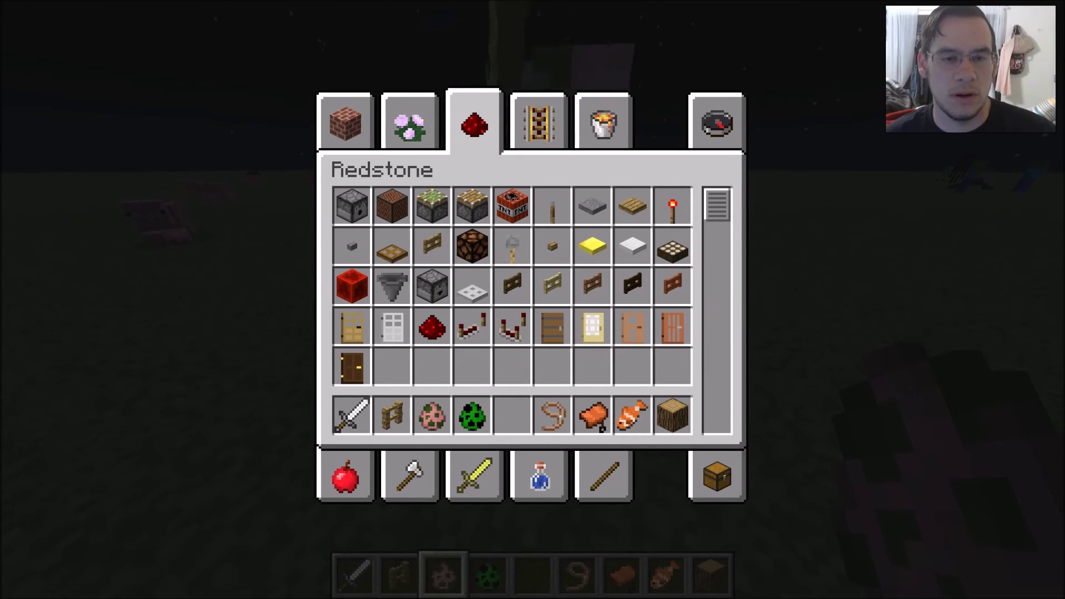
pyautogui.click(531, 107)
pyautogui.click(605, 113)
pyautogui.scroll(-10, 633, 278)
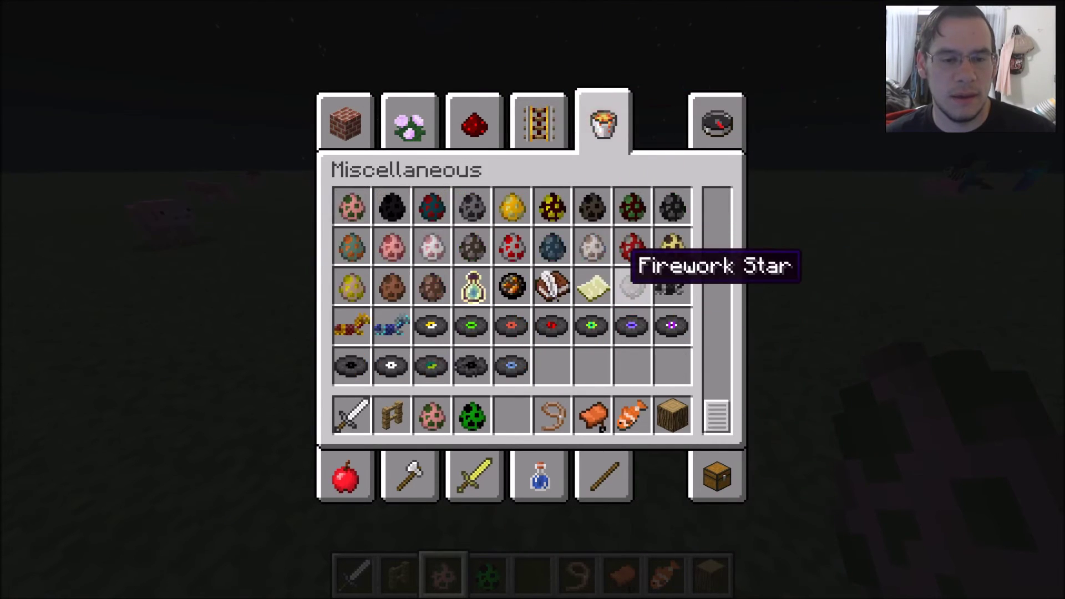
pyautogui.click(472, 460)
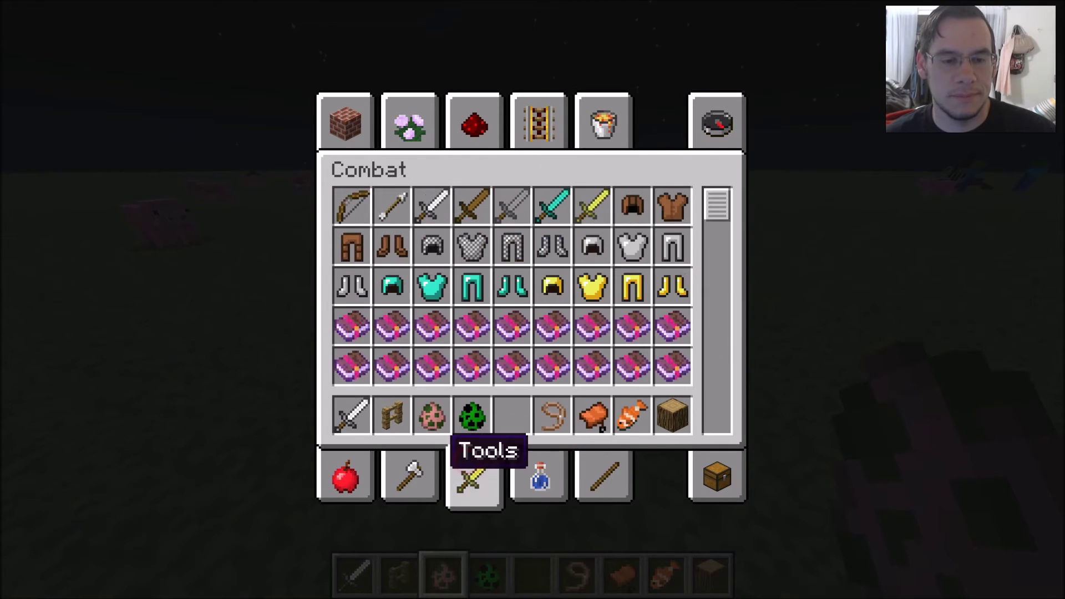
pyautogui.scroll(-2, 527, 350)
pyautogui.click(409, 477)
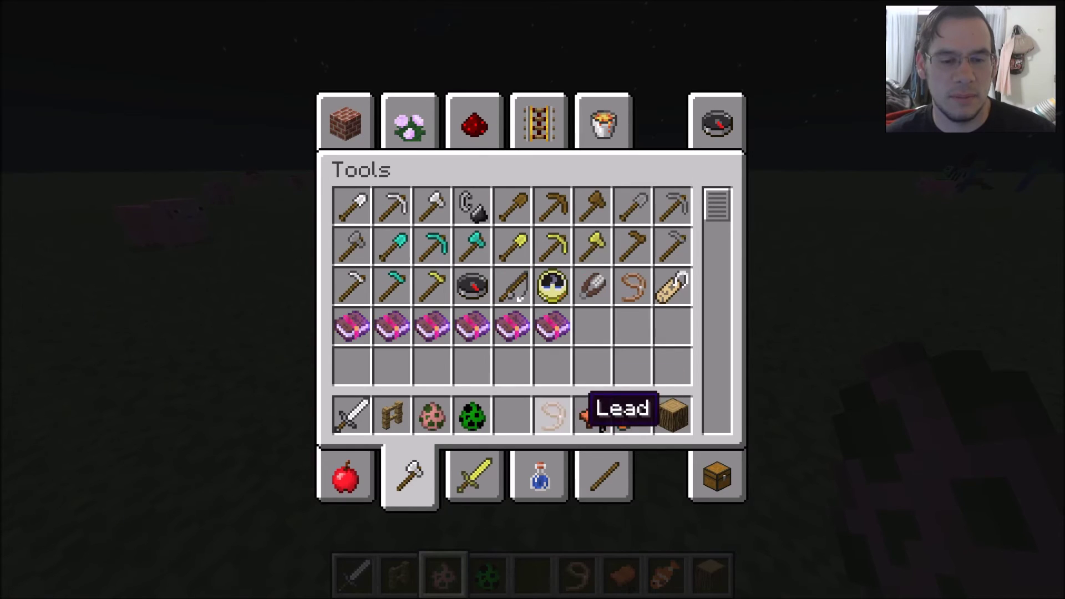
# Add a Potion of Regeneration, a Splash Potion of Swiftness and a Strength II potion to the hotbar from the Brewing items
pyautogui.click(539, 477)
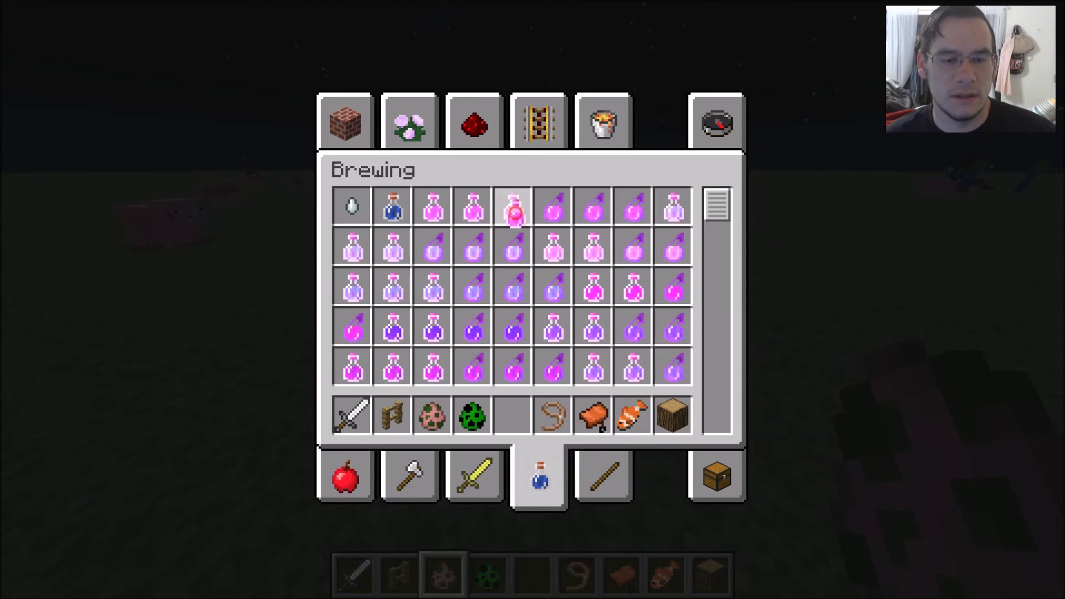
pyautogui.click(514, 213)
pyautogui.click(513, 415)
pyautogui.click(433, 247)
pyautogui.click(433, 414)
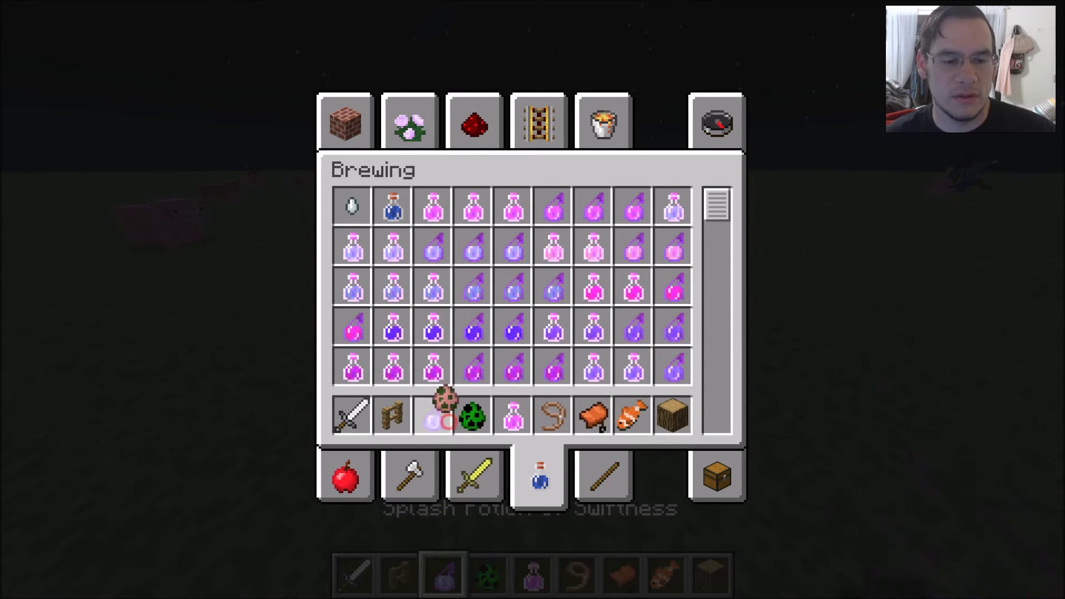
pyautogui.click(386, 361)
pyautogui.click(393, 371)
pyautogui.click(393, 415)
pyautogui.press('e')
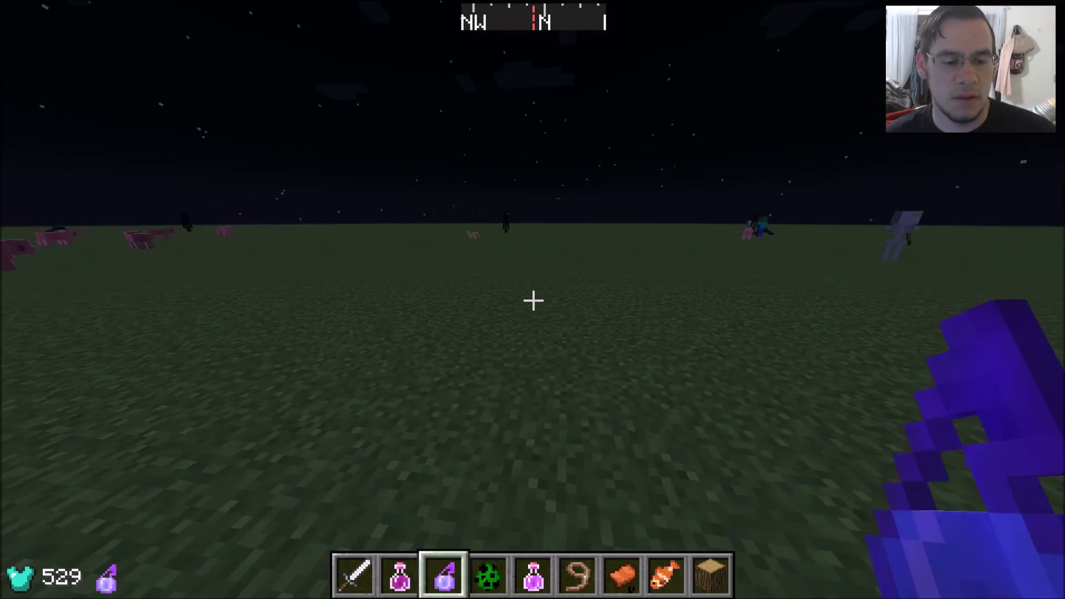
# Throw the Splash Potion of Swiftness at the ground nearby, and drink the Strength II and Regeneration potions
pyautogui.rightClick(533, 300)
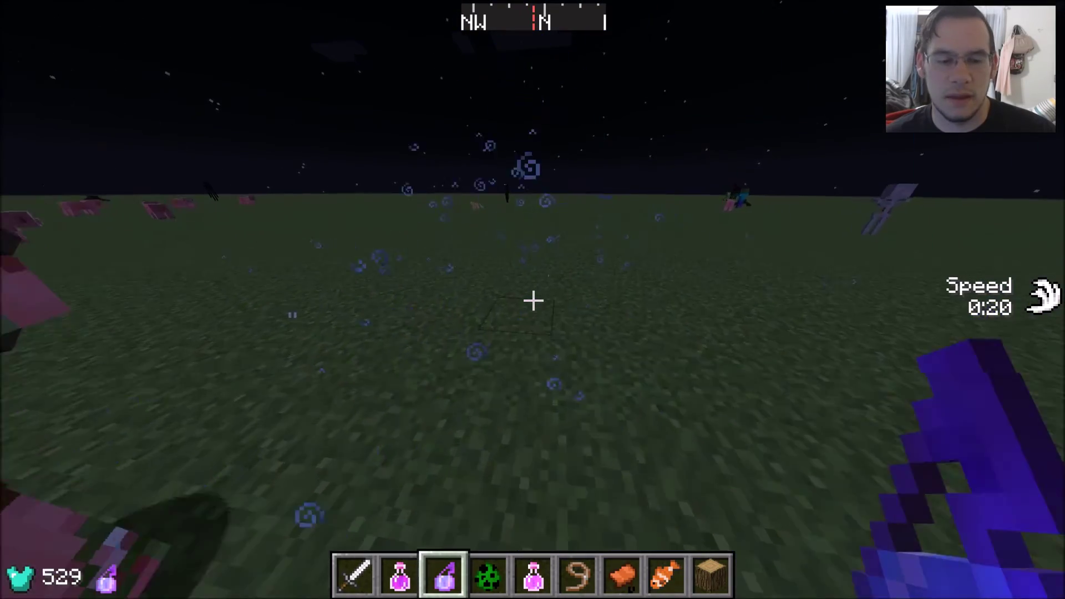
pyautogui.scroll(2, 532, 300)
pyautogui.scroll(-1, 533, 299)
pyautogui.rightClick(532, 299)
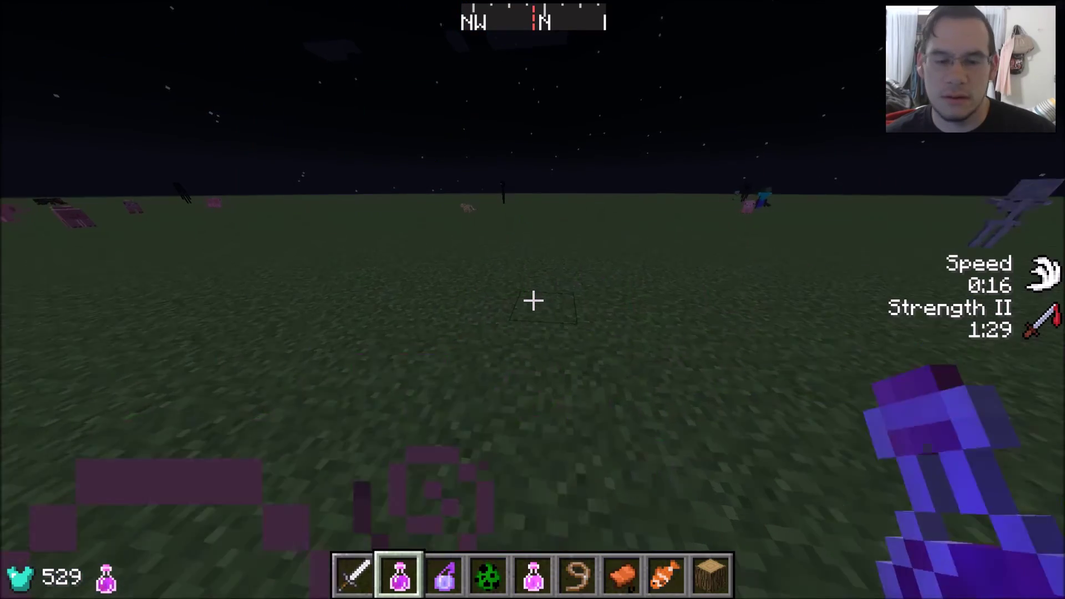
pyautogui.scroll(-2, 532, 300)
pyautogui.scroll(-1, 533, 300)
pyautogui.rightClick(532, 300)
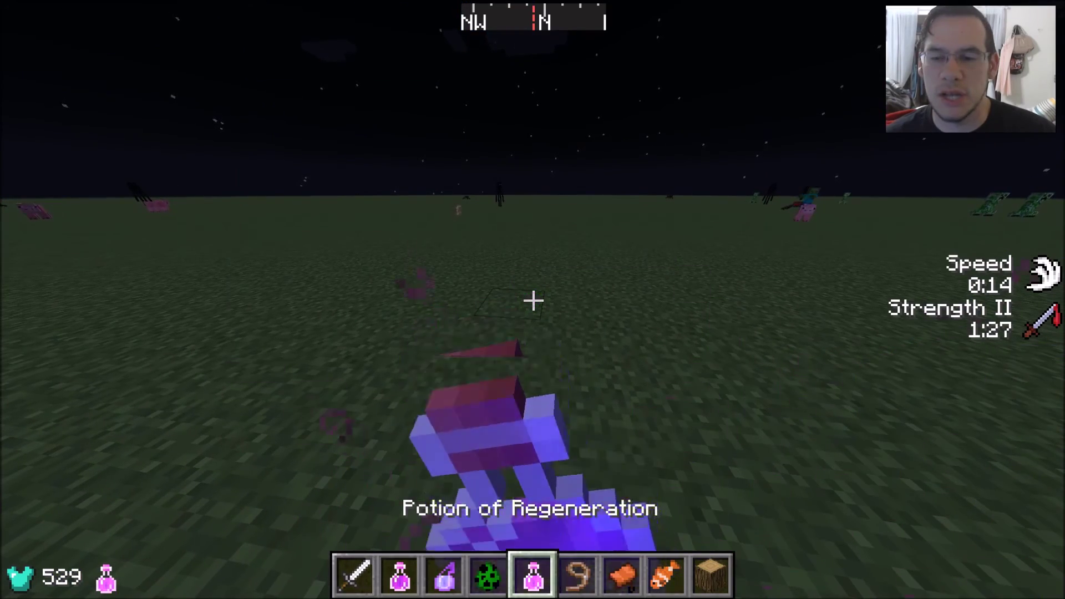
# Walk across the world with the iron sword in hand to examine the status effect timers and sword durability
pyautogui.press('w')
pyautogui.press('w')
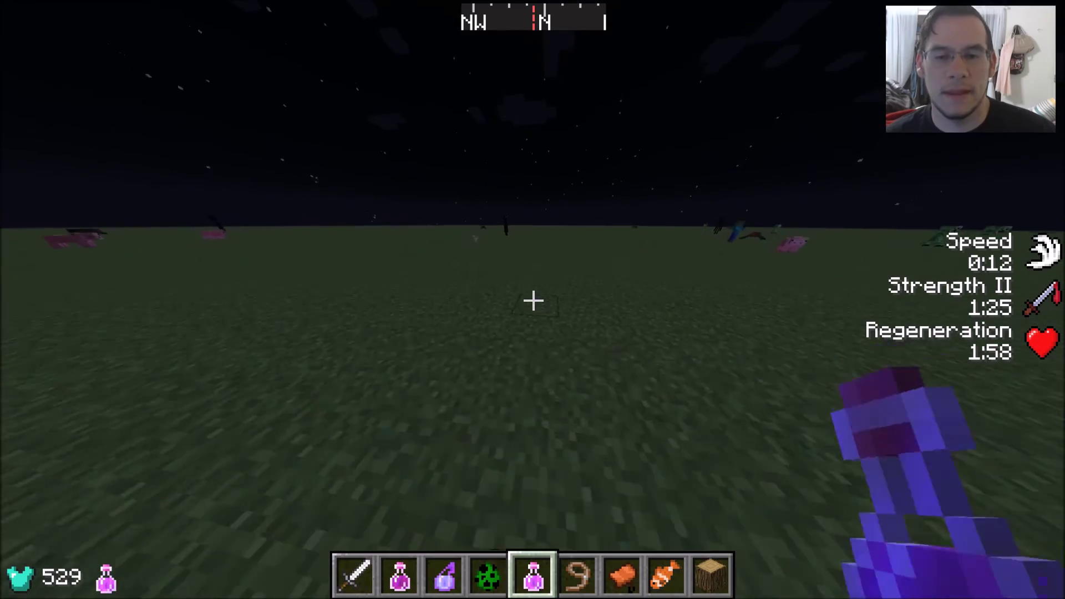
pyautogui.press('w')
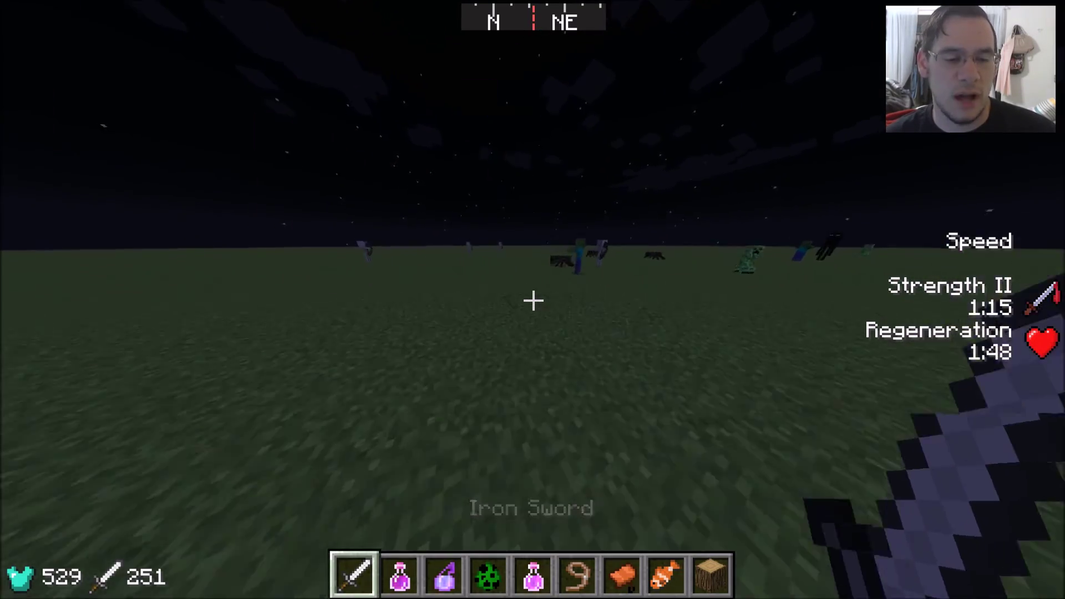
pyautogui.press('w')
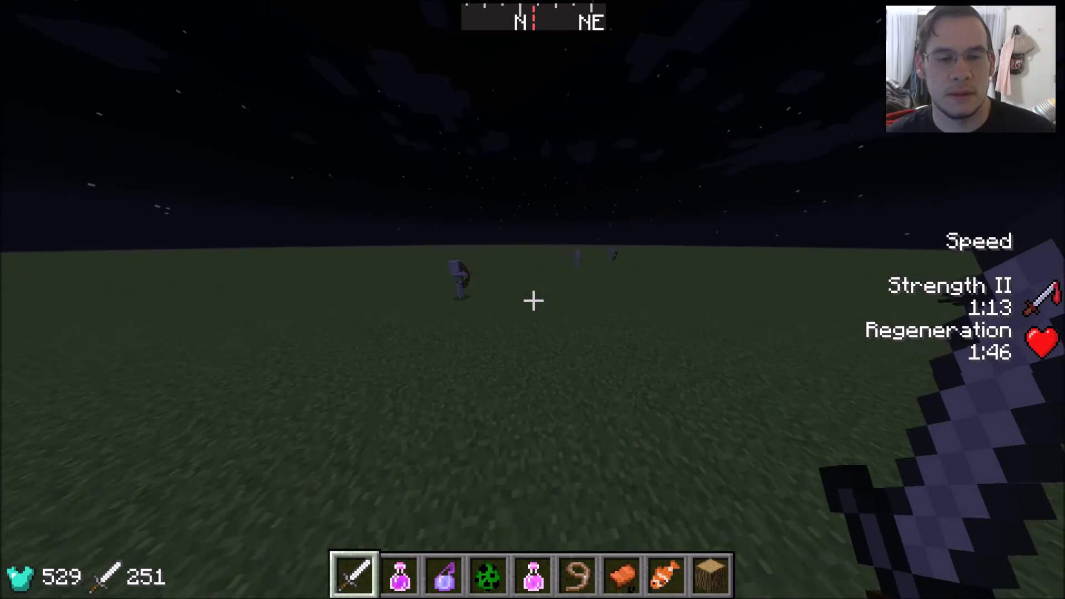
# Put TNT and redstone in the hotbar in place of the green-spotted spawn egg and the splash potion
pyautogui.press('e')
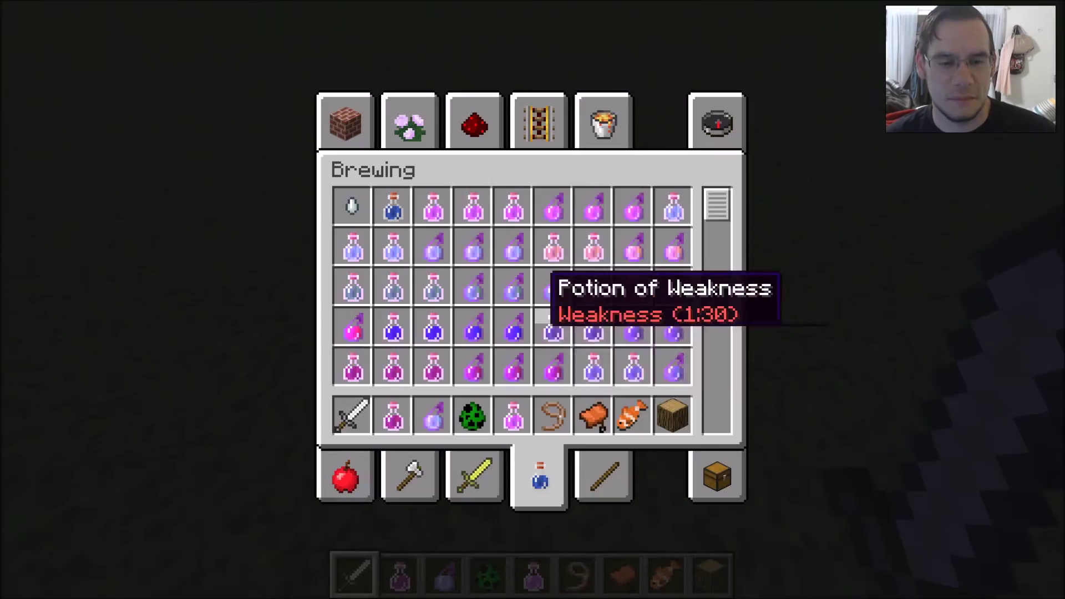
pyautogui.click(416, 119)
pyautogui.click(469, 125)
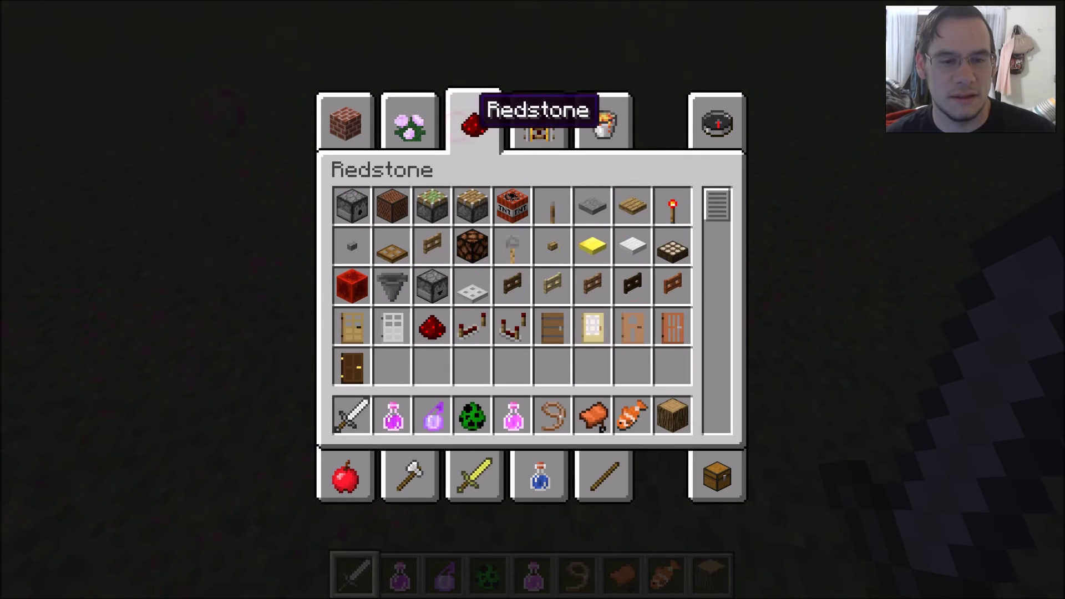
pyautogui.click(513, 204)
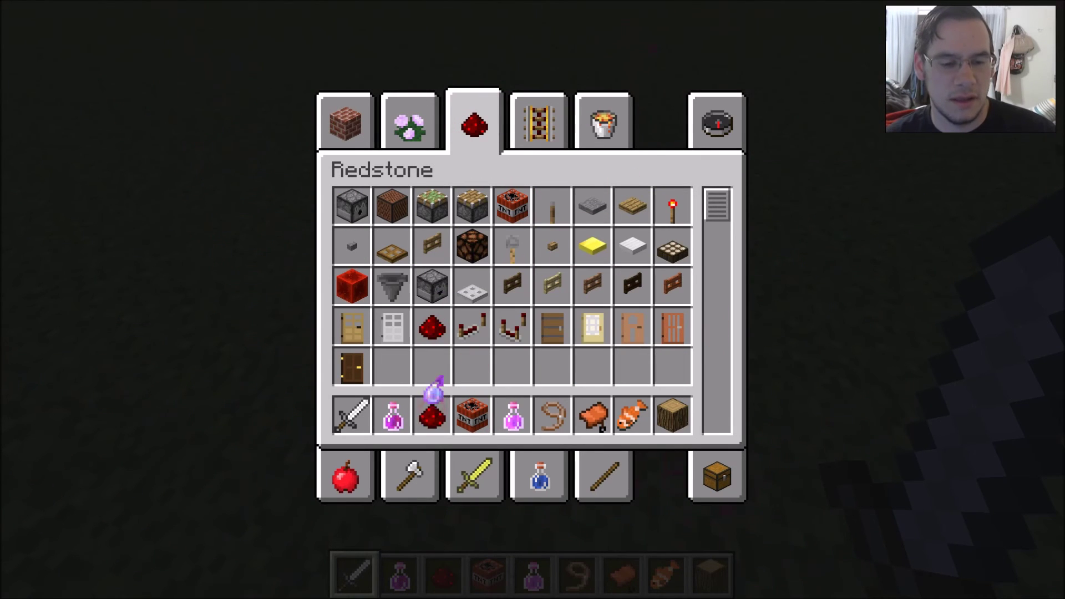
pyautogui.press('e')
# Lay a branching trail of redstone dust on the grass
pyautogui.scroll(-2, 532, 300)
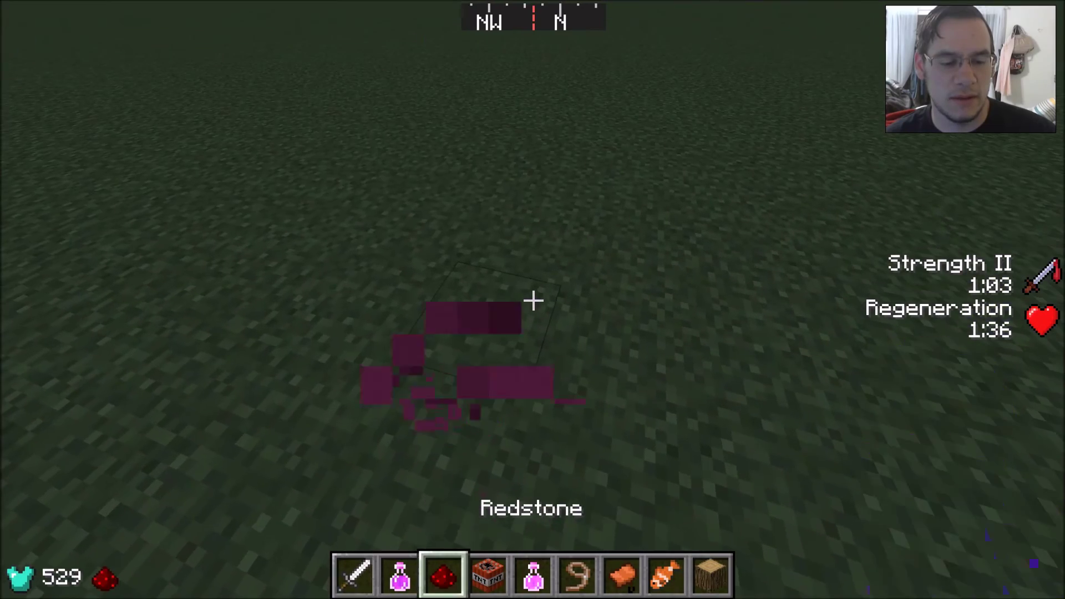
pyautogui.rightClick(532, 300)
pyautogui.rightClick(533, 300)
pyautogui.rightClick(533, 300)
pyautogui.rightClick(533, 300)
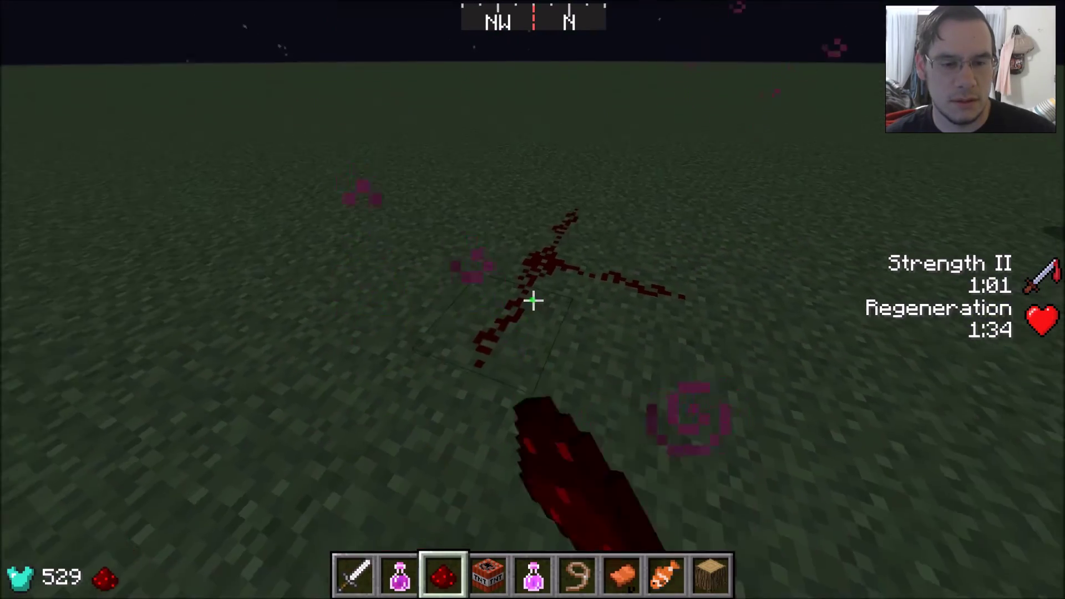
pyautogui.press('s')
pyautogui.rightClick(533, 300)
pyautogui.rightClick(533, 301)
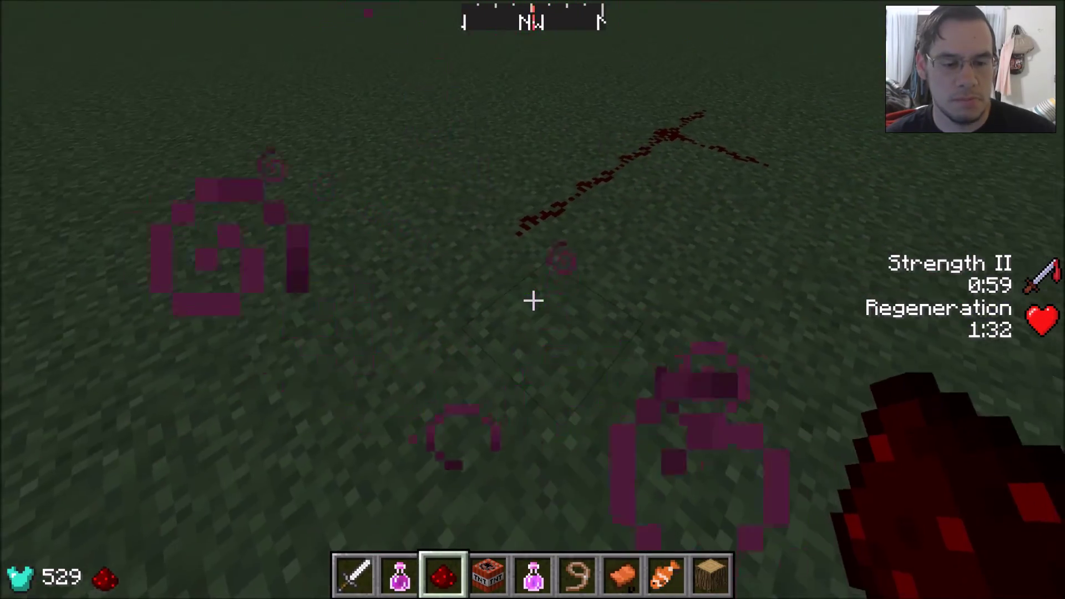
# Build a straight row of TNT blocks leading away from the end of the redstone trail
pyautogui.scroll(-1, 532, 301)
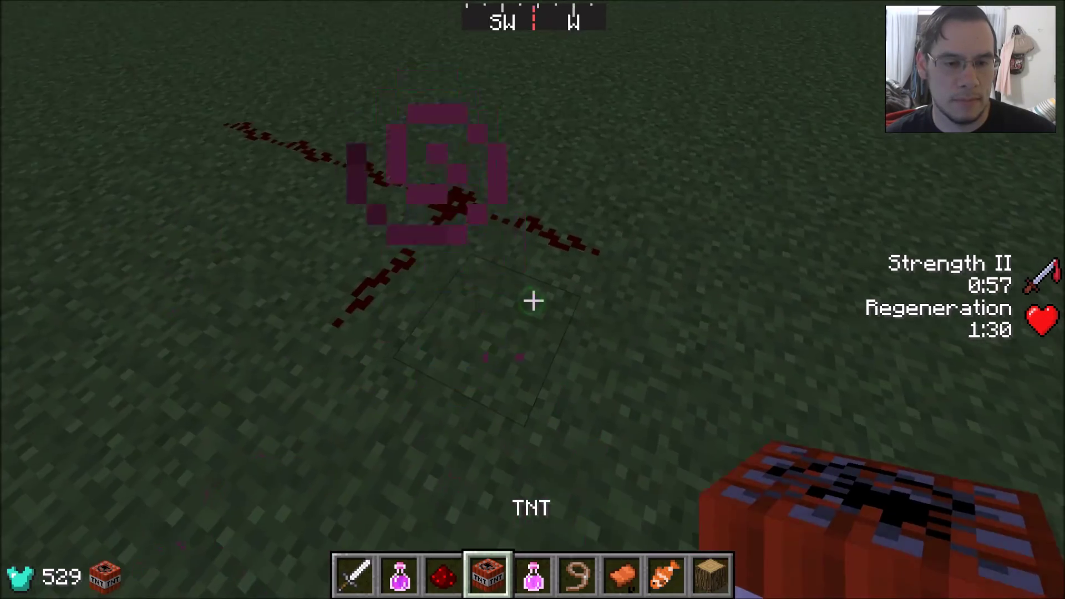
pyautogui.rightClick(532, 301)
pyautogui.press('d')
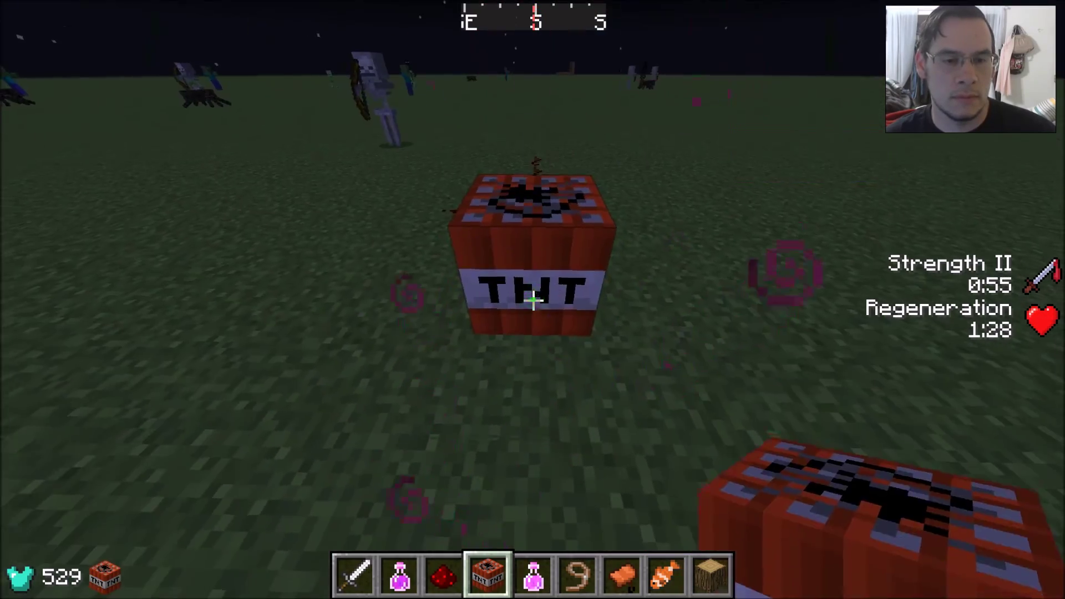
pyautogui.press('s')
pyautogui.rightClick(533, 300)
pyautogui.rightClick(533, 300)
pyautogui.rightClick(533, 300)
pyautogui.rightClick(533, 300)
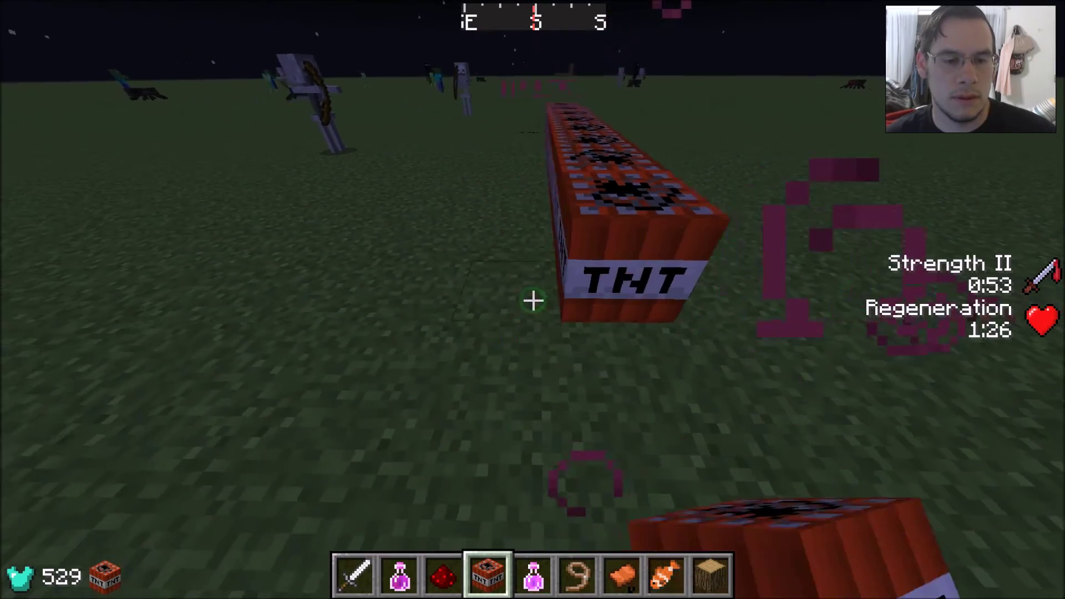
# Put a redstone torch in the hotbar in place of the clownfish and return to the redstone trail
pyautogui.scroll(1, 532, 300)
pyautogui.scroll(2, 533, 300)
pyautogui.scroll(-1, 532, 301)
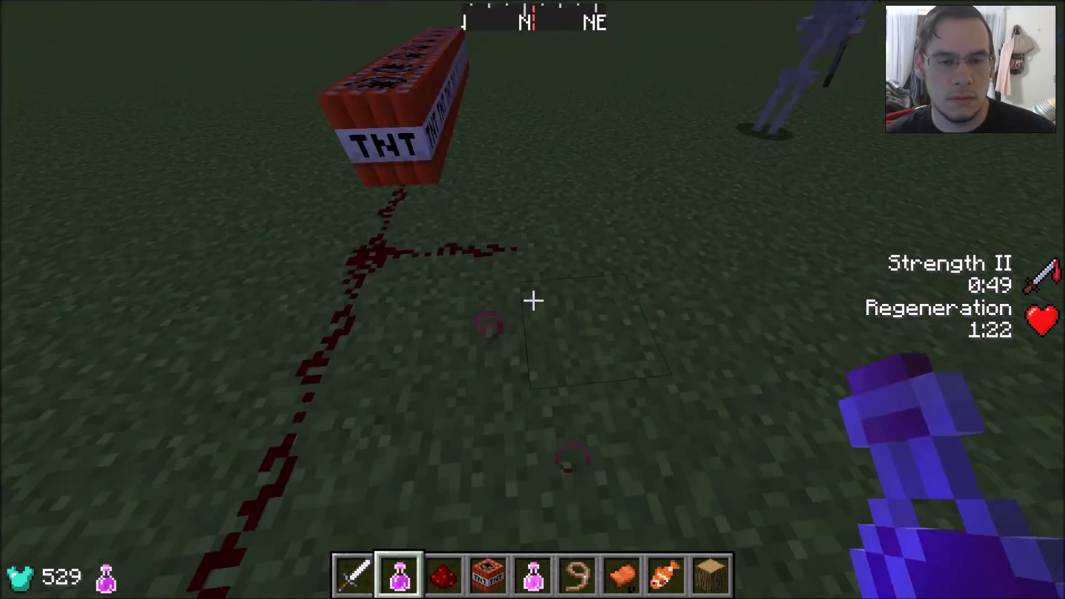
pyautogui.press('e')
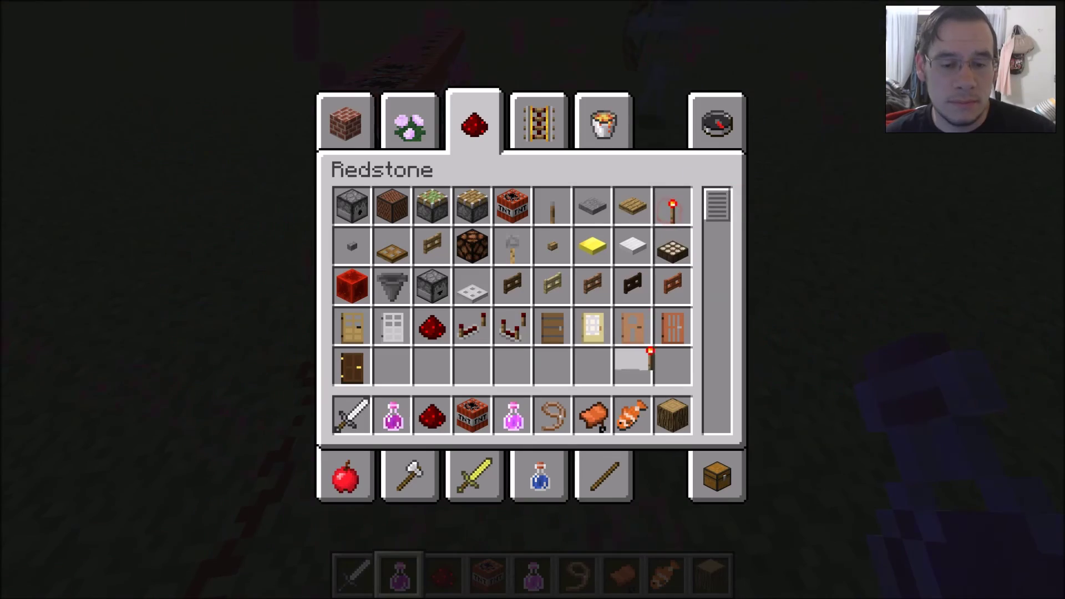
pyautogui.press('e')
# Place the redstone torch beside the redstone trail to set off the TNT
pyautogui.scroll(-1, 533, 301)
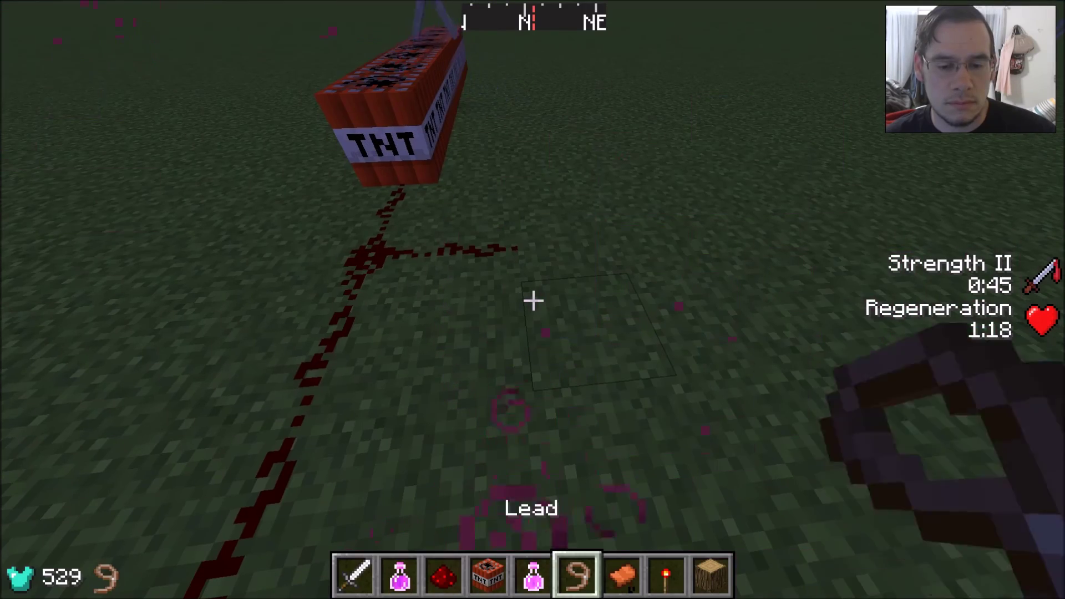
pyautogui.scroll(-2, 532, 301)
pyautogui.rightClick(533, 301)
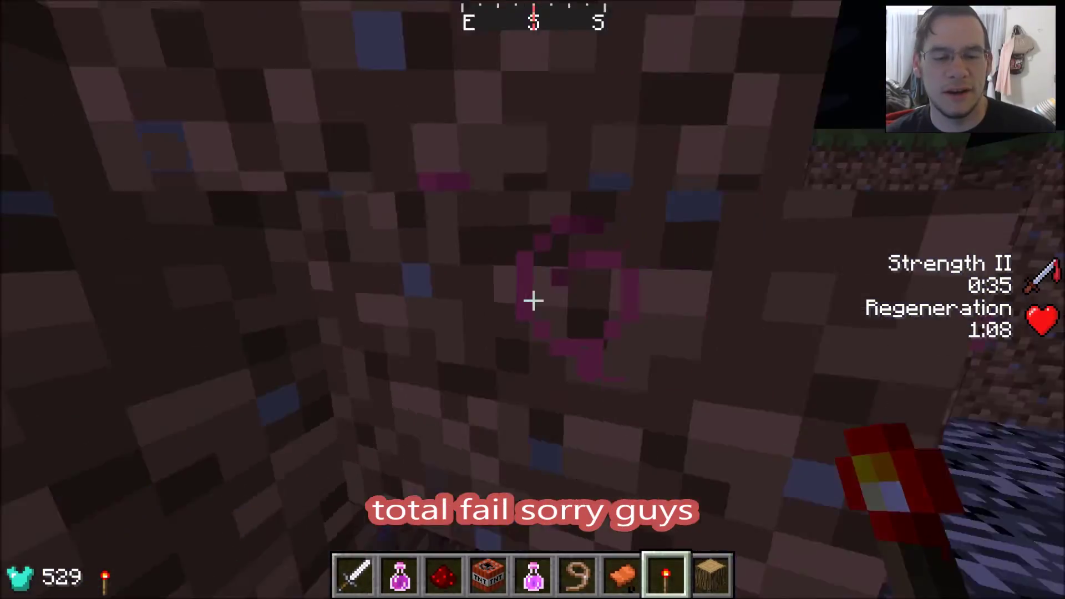
# Climb out of the explosion crater back onto the grass
pyautogui.press('w')
pyautogui.press('space')
pyautogui.press('space')
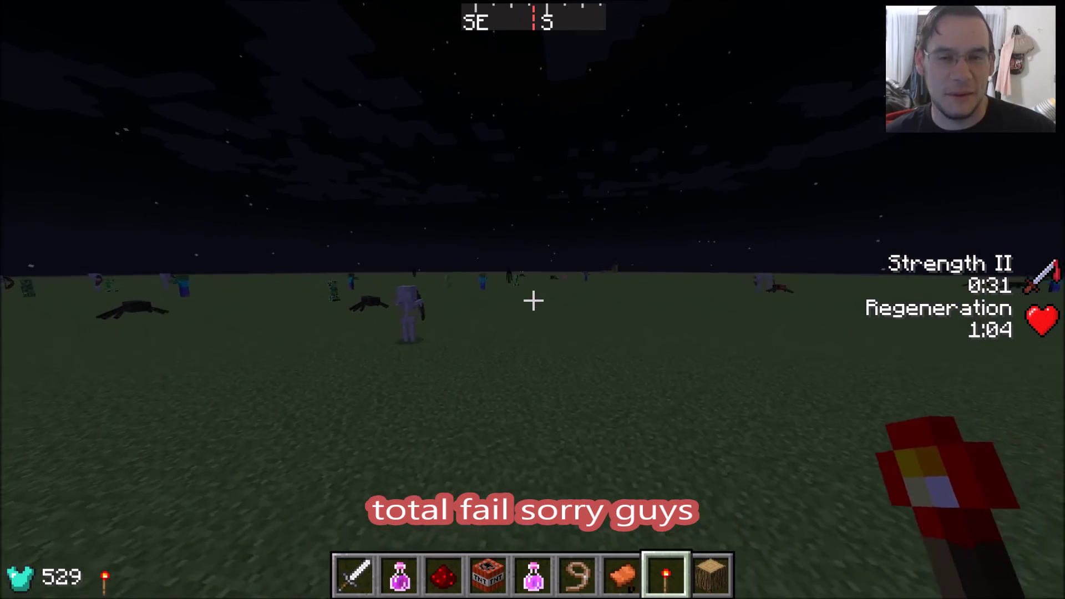
pyautogui.press('e')
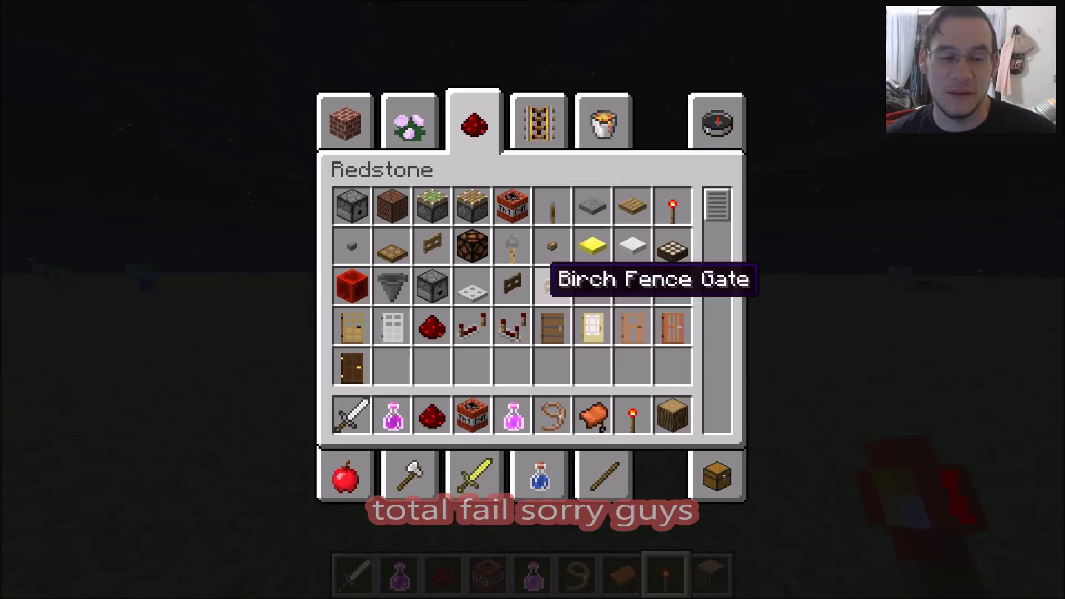
pyautogui.press('e')
pyautogui.press('w')
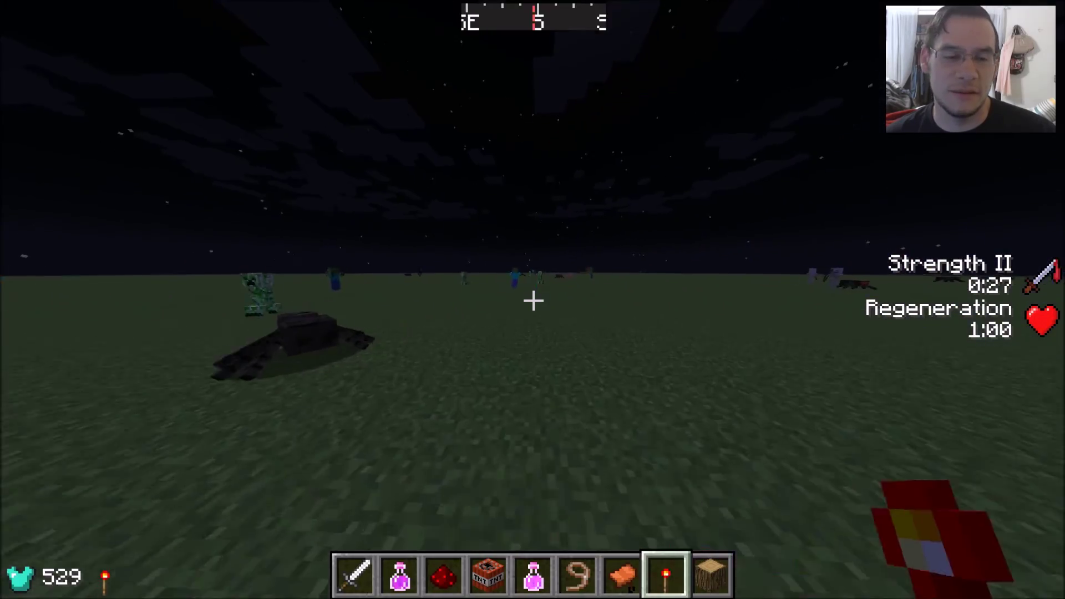